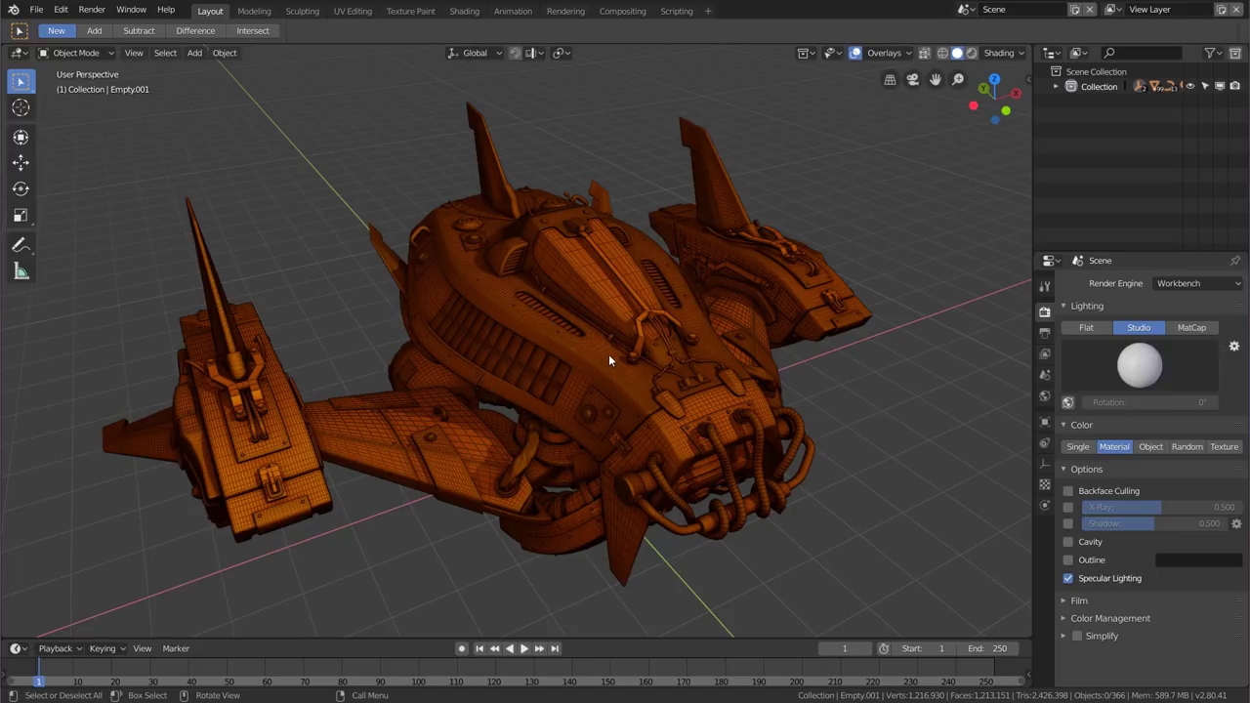
With the Measure tool, draw a ruler across the upper hull beside the vent slot
left_click(22, 273)
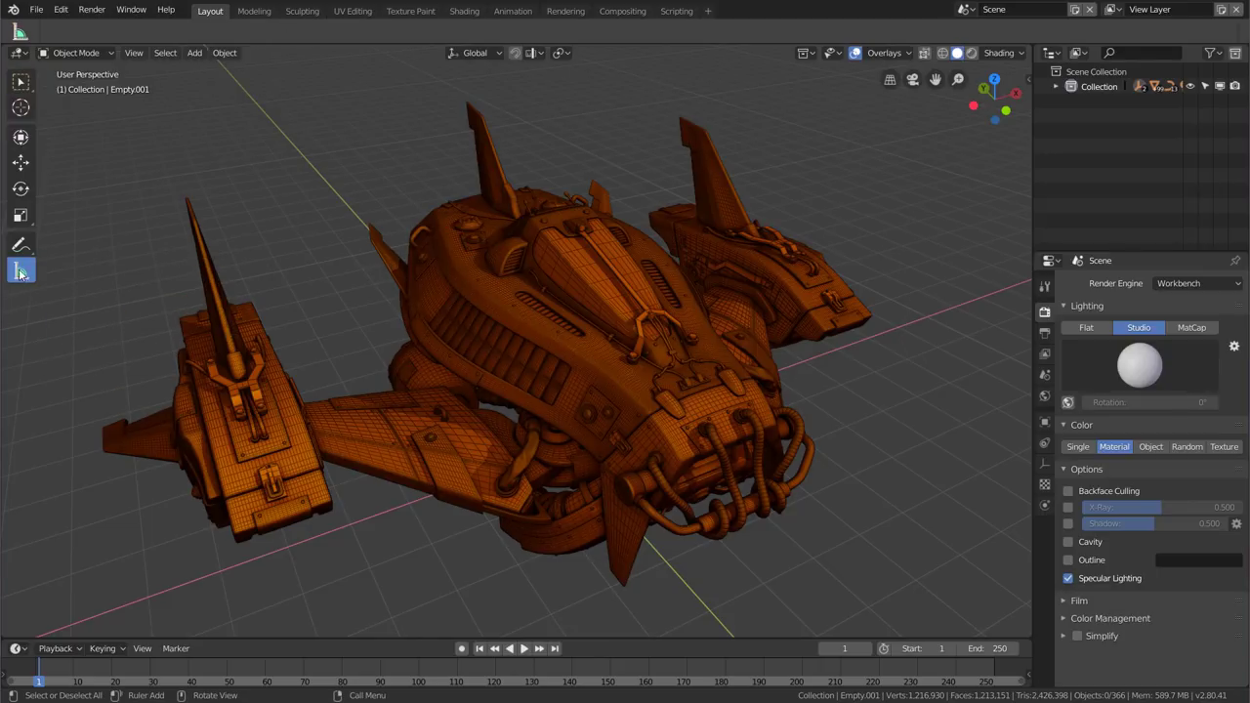
scroll(541, 255, "up", 5)
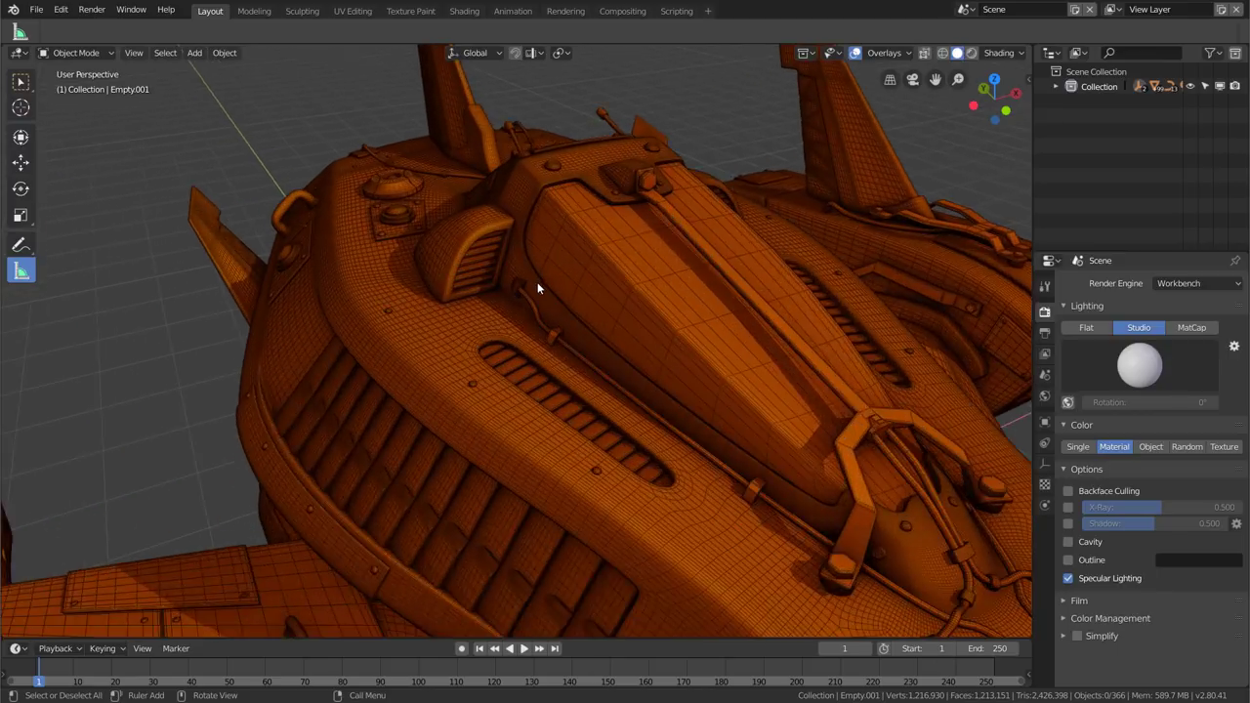
mouse_move(537, 282)
middle_mouse_down()
mouse_move(517, 328)
mouse_move(586, 225)
mouse_move(555, 243)
middle_mouse_up()
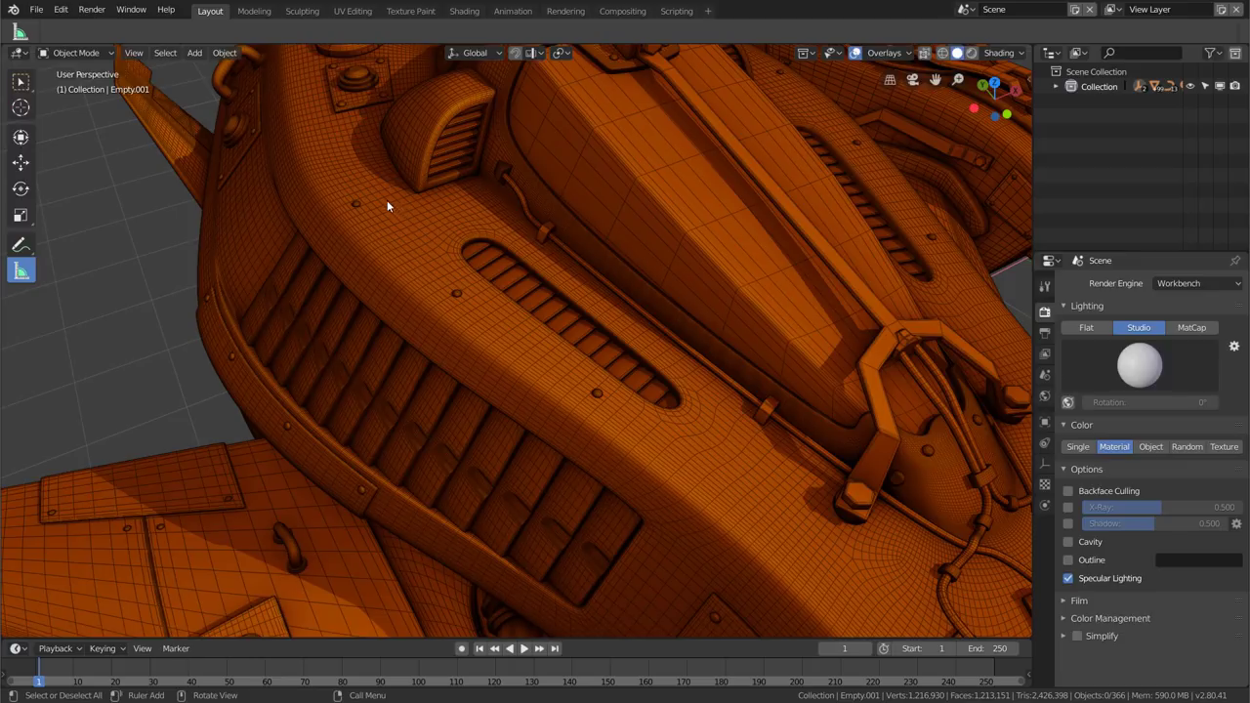
left_click_drag(368, 199, 470, 291)
mouse_move(468, 291)
middle_mouse_down()
mouse_move(373, 289)
mouse_move(335, 271)
mouse_move(279, 276)
mouse_move(257, 341)
mouse_move(466, 238)
mouse_move(592, 240)
mouse_move(499, 304)
middle_mouse_up()
scroll(373, 289, "up", 2)
Snap the ruler's ends onto two rivets so it reads 0.855266m
mouse_move(499, 305)
left_mouse_down()
mouse_move(502, 294)
mouse_move(510, 305)
left_mouse_up()
mouse_move(469, 284)
middle_mouse_down()
mouse_move(351, 293)
mouse_move(226, 261)
mouse_move(209, 270)
mouse_move(259, 295)
mouse_move(178, 336)
mouse_move(170, 375)
middle_mouse_up()
scroll(209, 271, "up", 5)
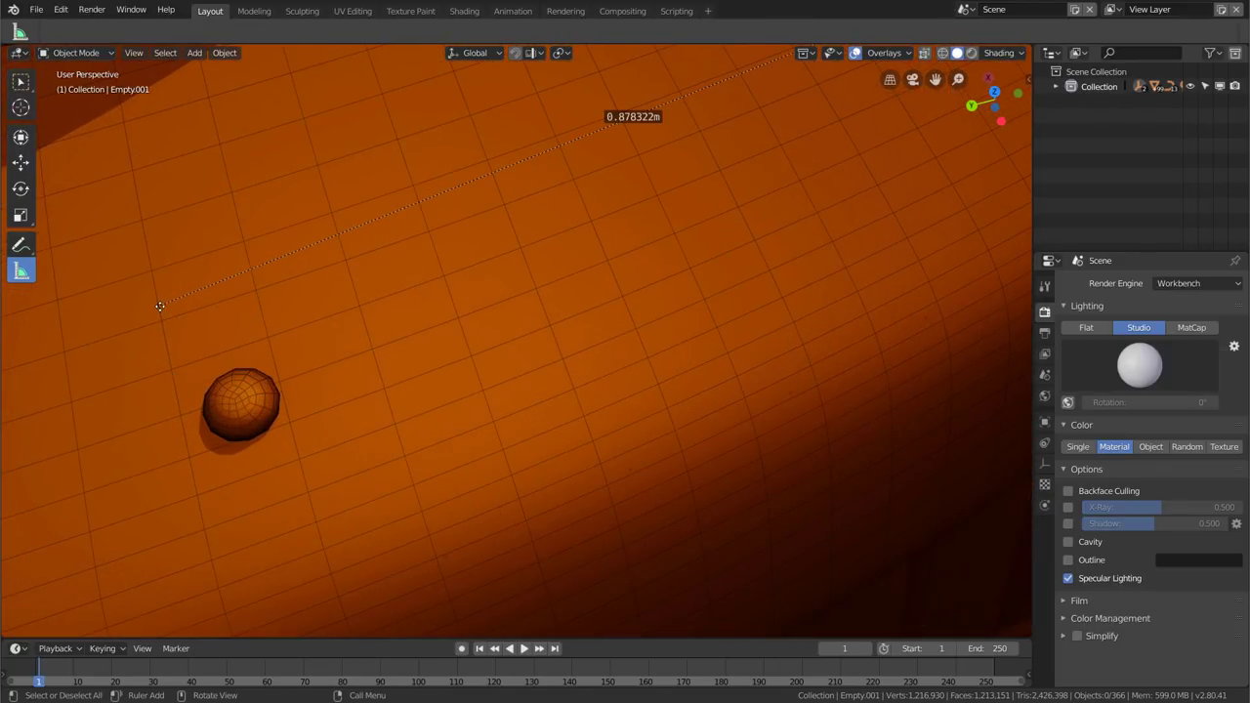
left_click_drag(159, 305, 237, 401)
mouse_move(236, 400)
middle_mouse_down()
mouse_move(384, 345)
mouse_move(326, 455)
mouse_move(435, 317)
middle_mouse_up()
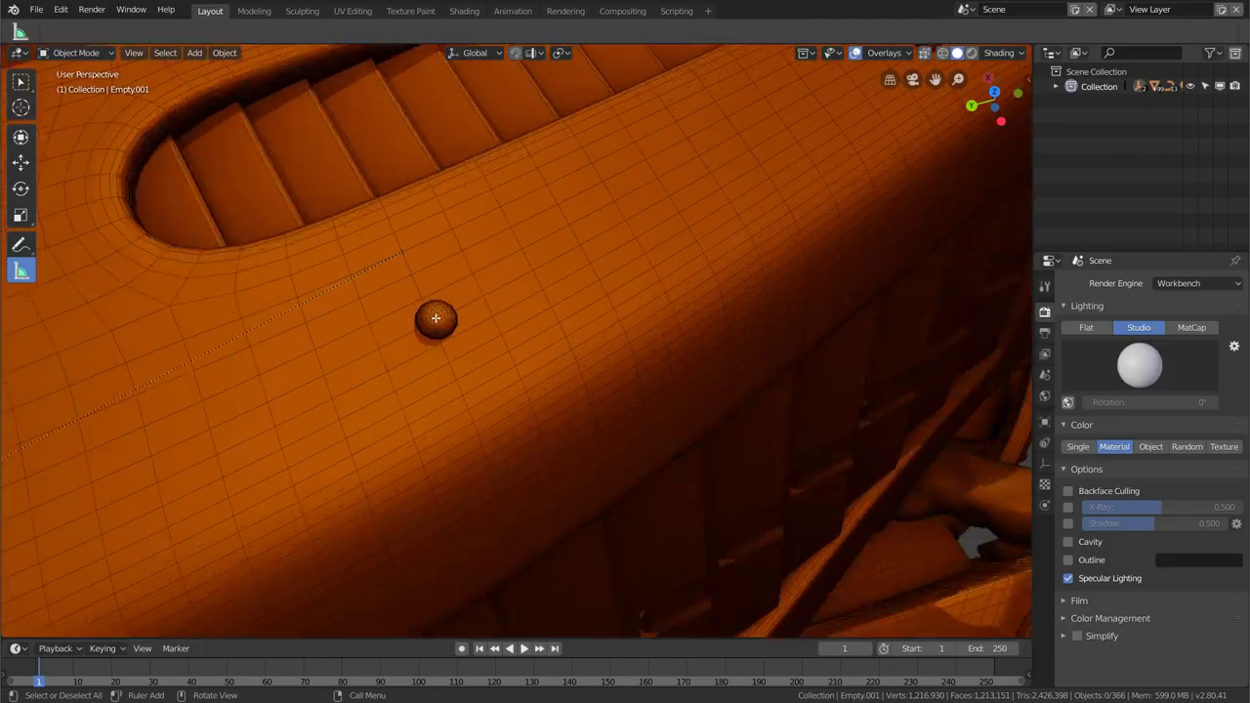
scroll(436, 317, "up", 3)
left_click_drag(369, 192, 438, 308)
scroll(521, 290, "down", 5)
scroll(517, 282, "down", 3)
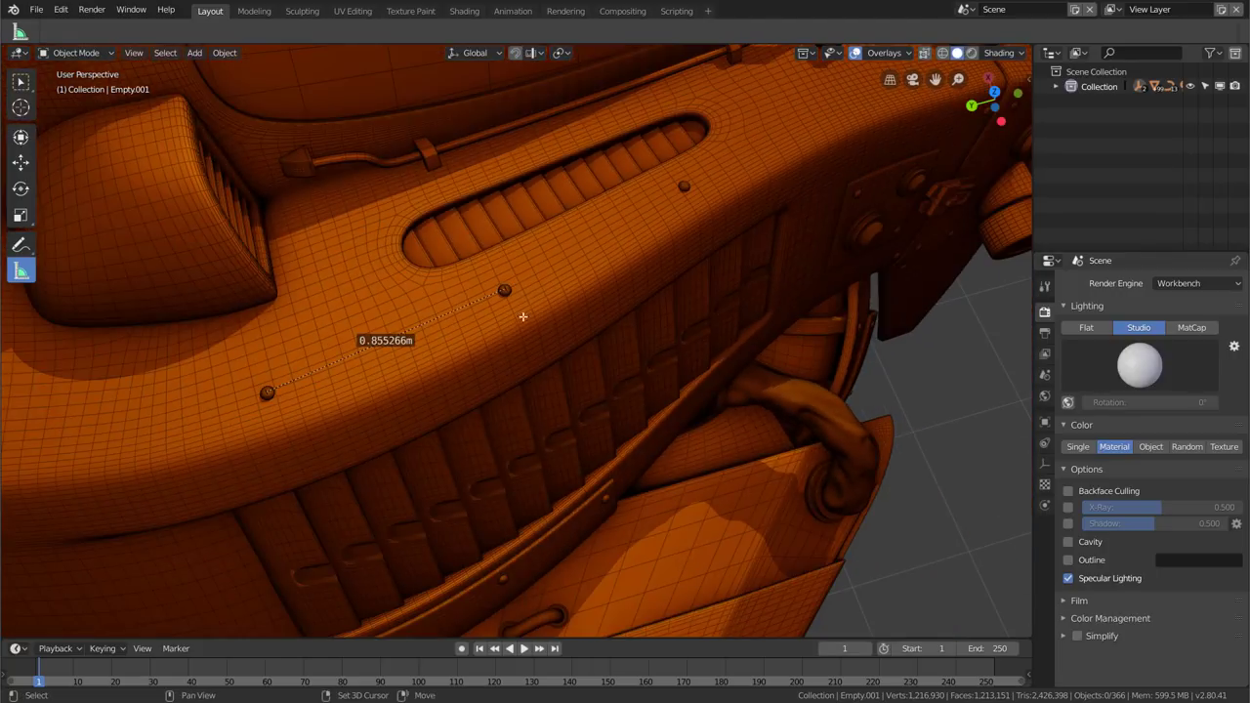
mouse_move(523, 316)
middle_mouse_down()
mouse_move(553, 329)
mouse_move(559, 306)
middle_mouse_up()
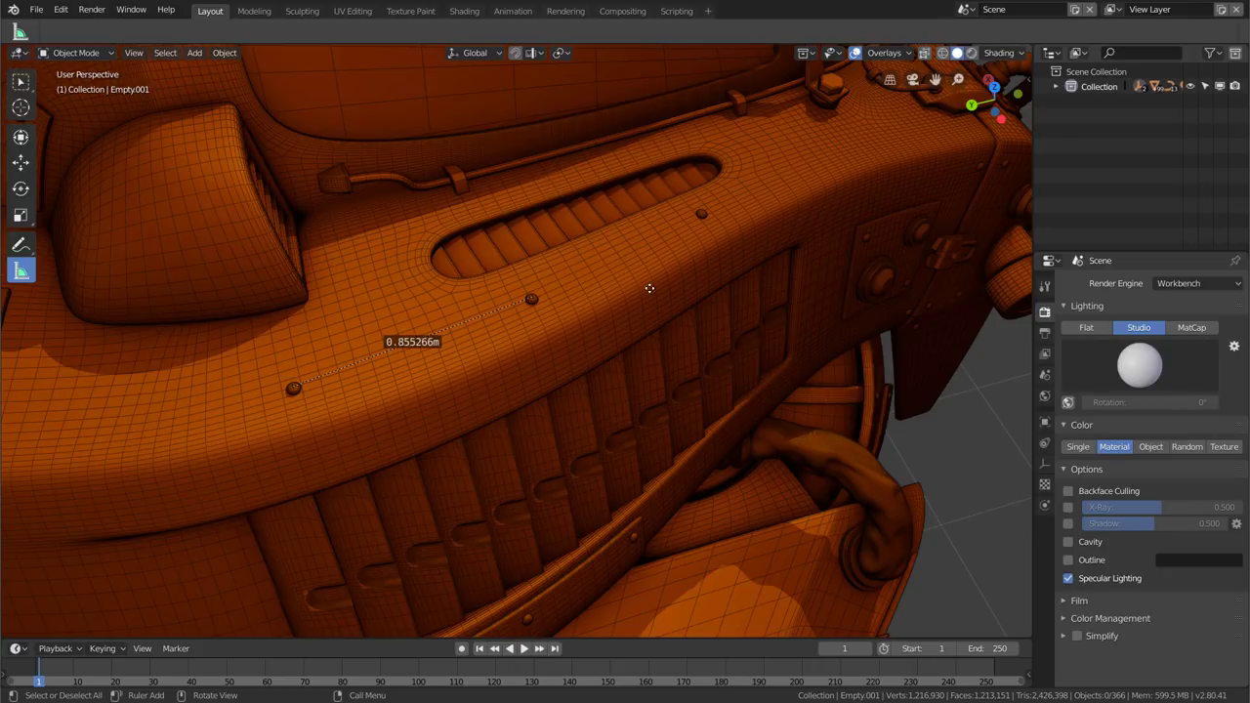
mouse_move(649, 288)
middle_mouse_down()
mouse_move(560, 276)
mouse_move(527, 290)
mouse_move(492, 349)
mouse_move(444, 361)
middle_mouse_up()
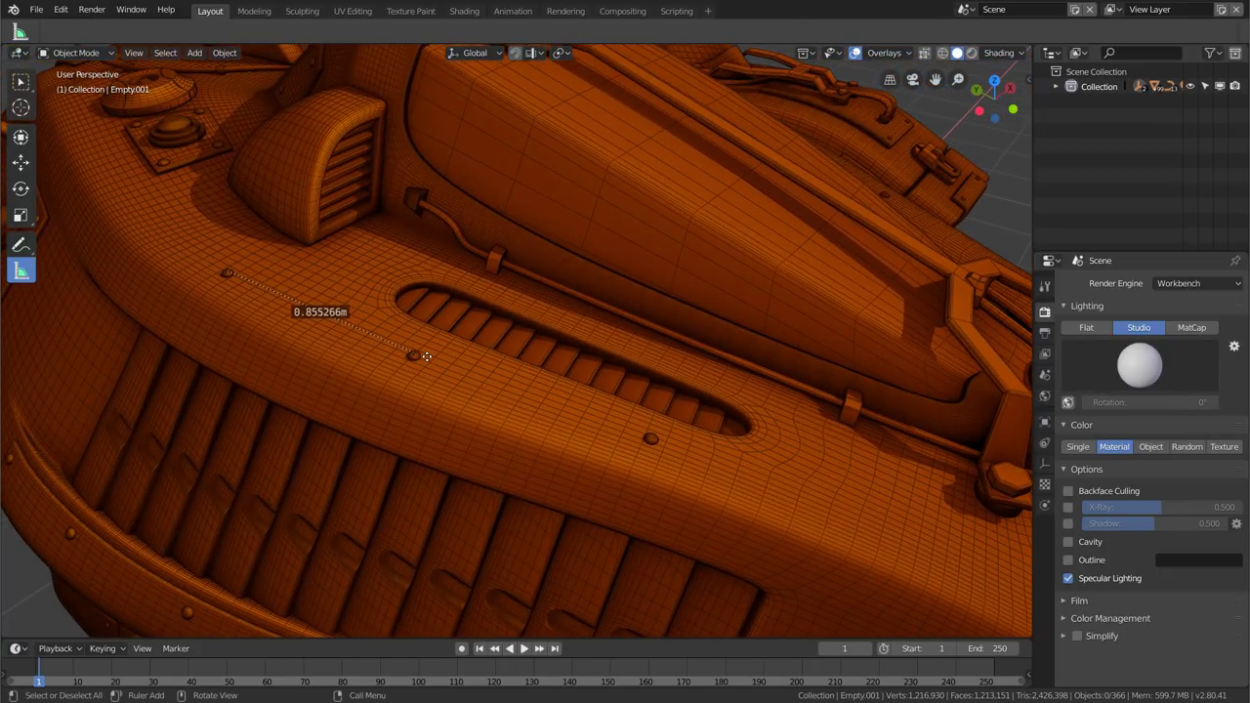
Check the settings in the header's Snapping popover
left_click(537, 54)
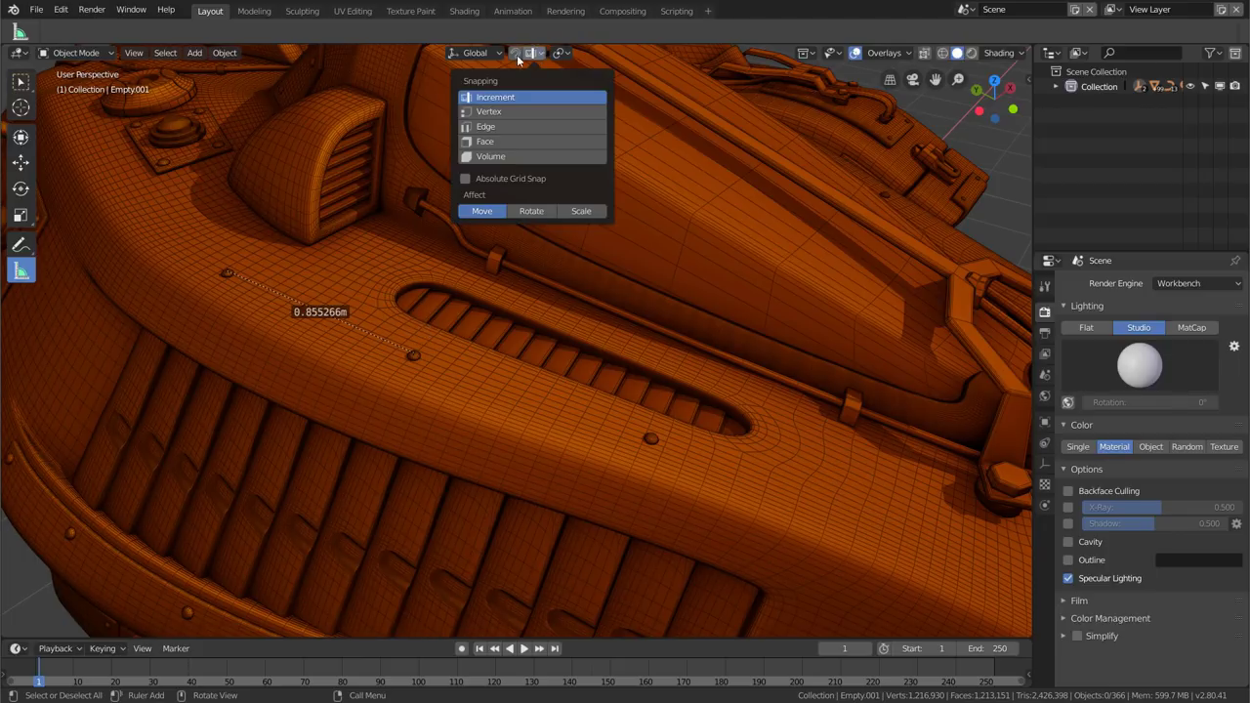
left_click(533, 57)
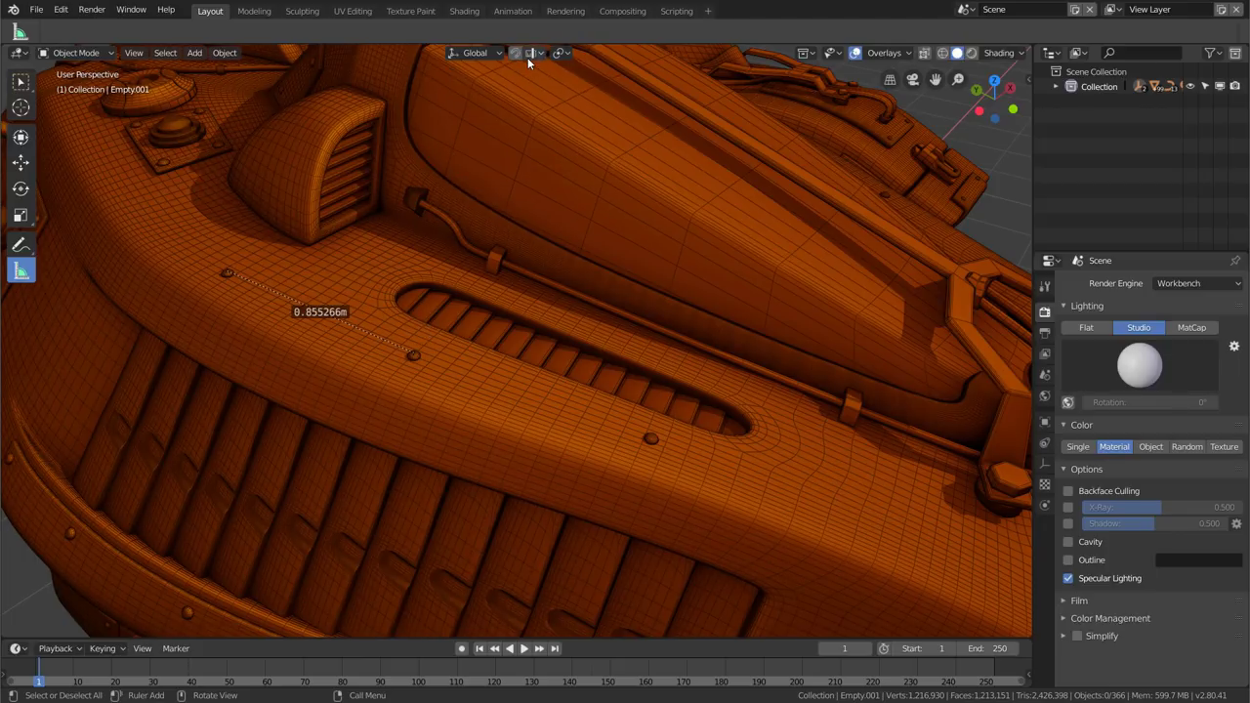
left_click(527, 57)
Draw a new 0.204824m ruler across the hull beside the vent slot
scroll(379, 376, "up", 2)
scroll(457, 366, "up", 2)
scroll(493, 379, "up", 3)
mouse_move(371, 347)
left_mouse_down()
mouse_move(489, 403)
mouse_move(423, 371)
mouse_move(345, 361)
left_mouse_up()
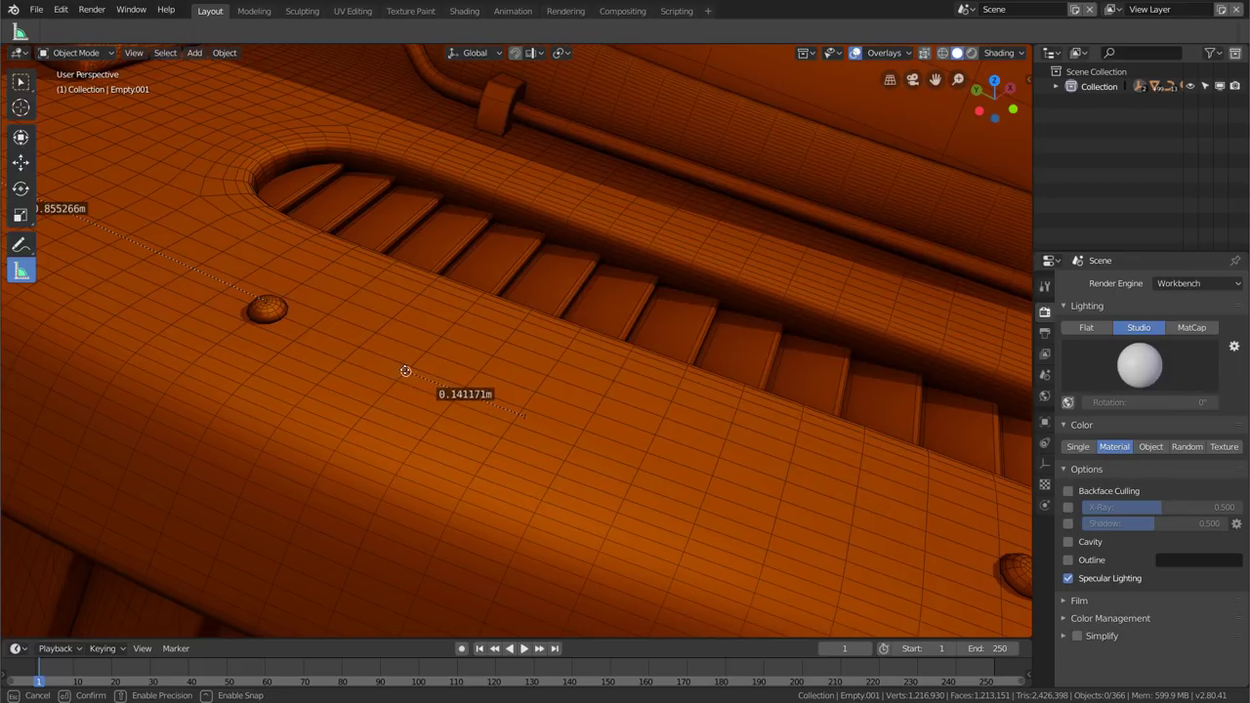
left_click_drag(345, 362, 410, 368)
left_click_drag(529, 418, 583, 429)
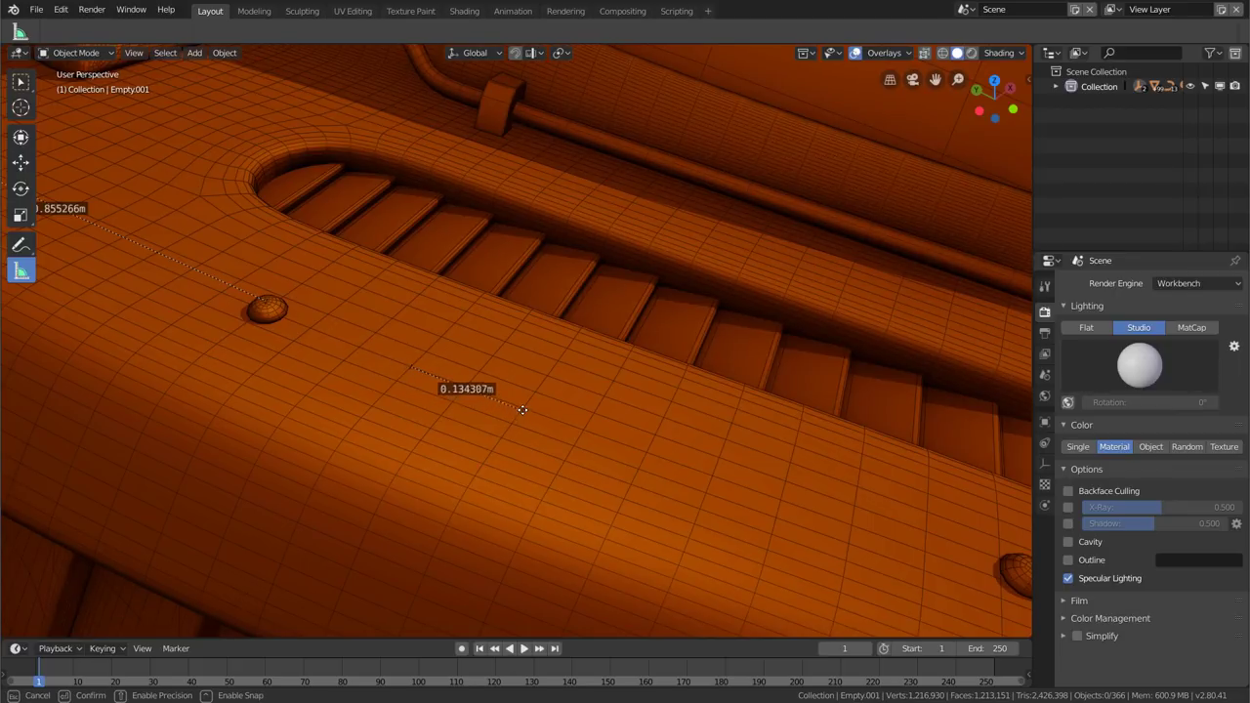
Fine-tune both endpoints of the short 0.204824m ruler
scroll(627, 357, "down", 5)
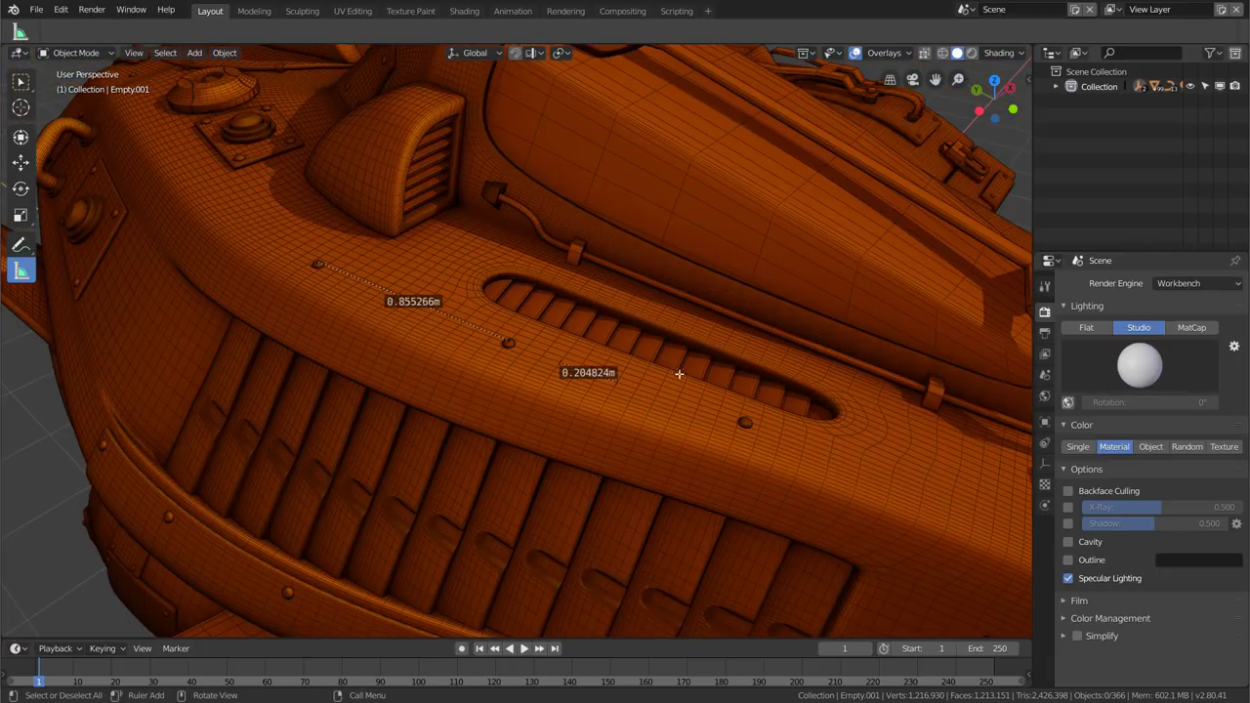
middle_click_drag(678, 368, 586, 401)
scroll(600, 402, "up", 2)
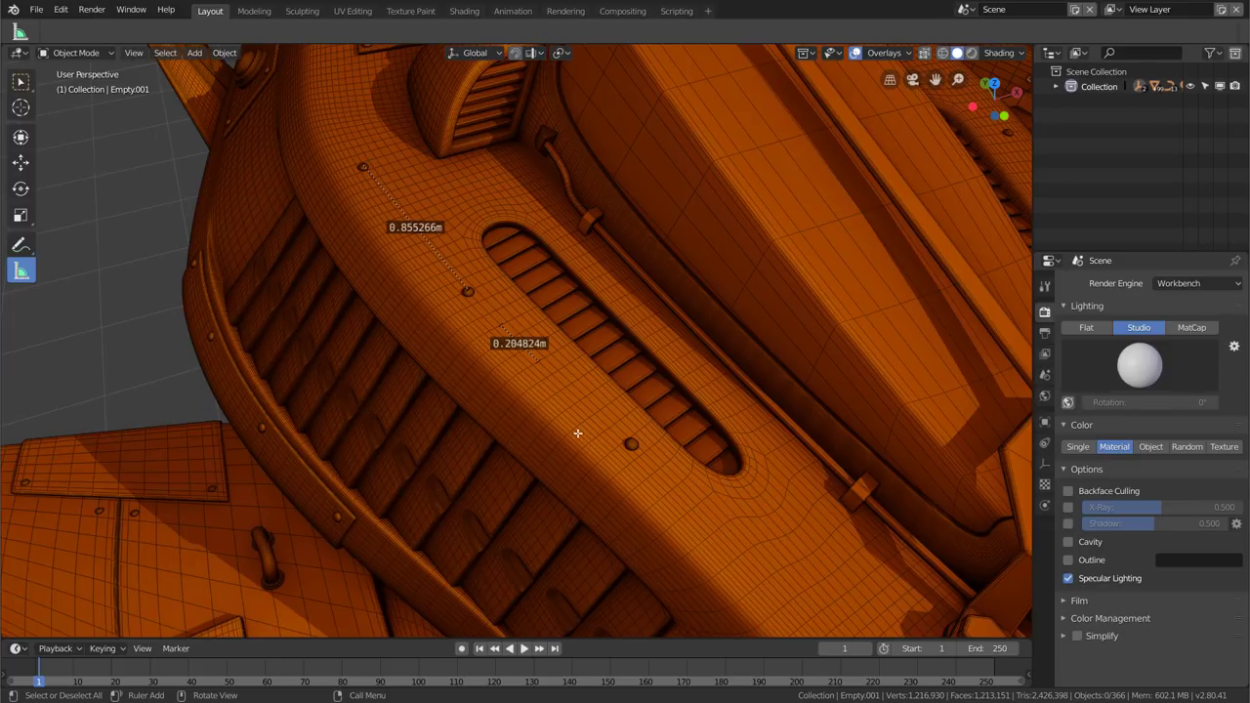
scroll(550, 380, "up", 4)
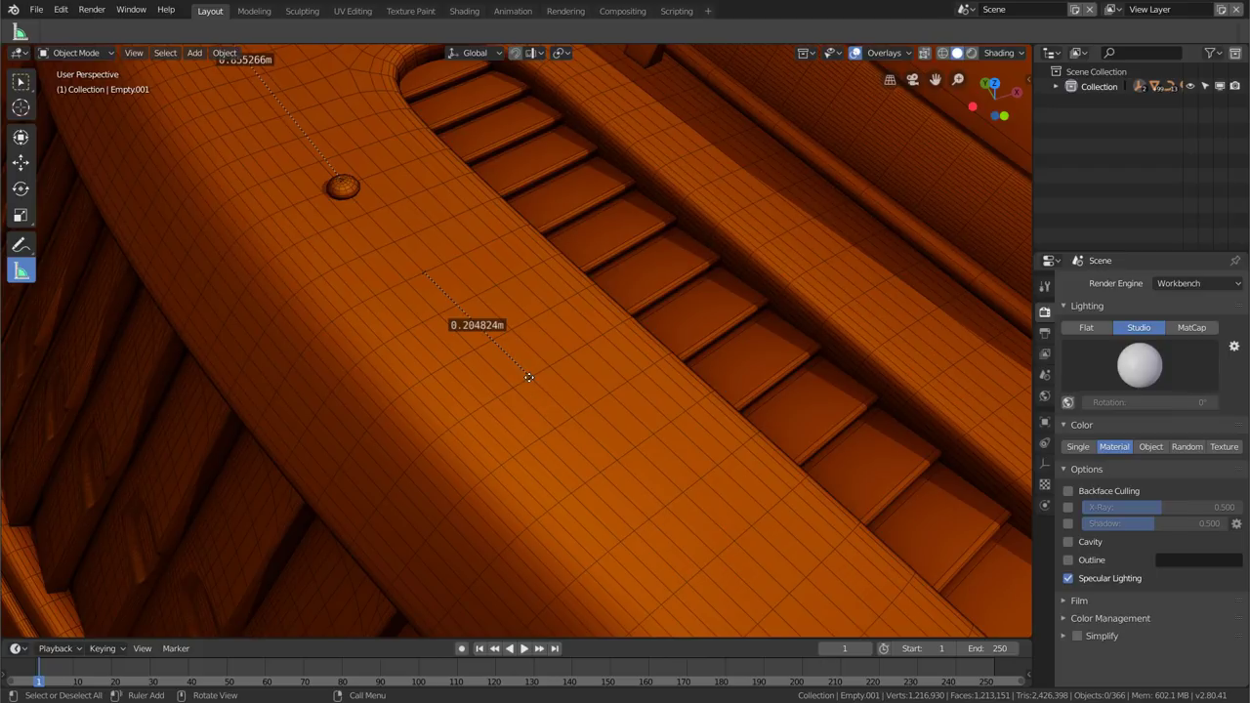
left_click_drag(533, 389, 530, 377)
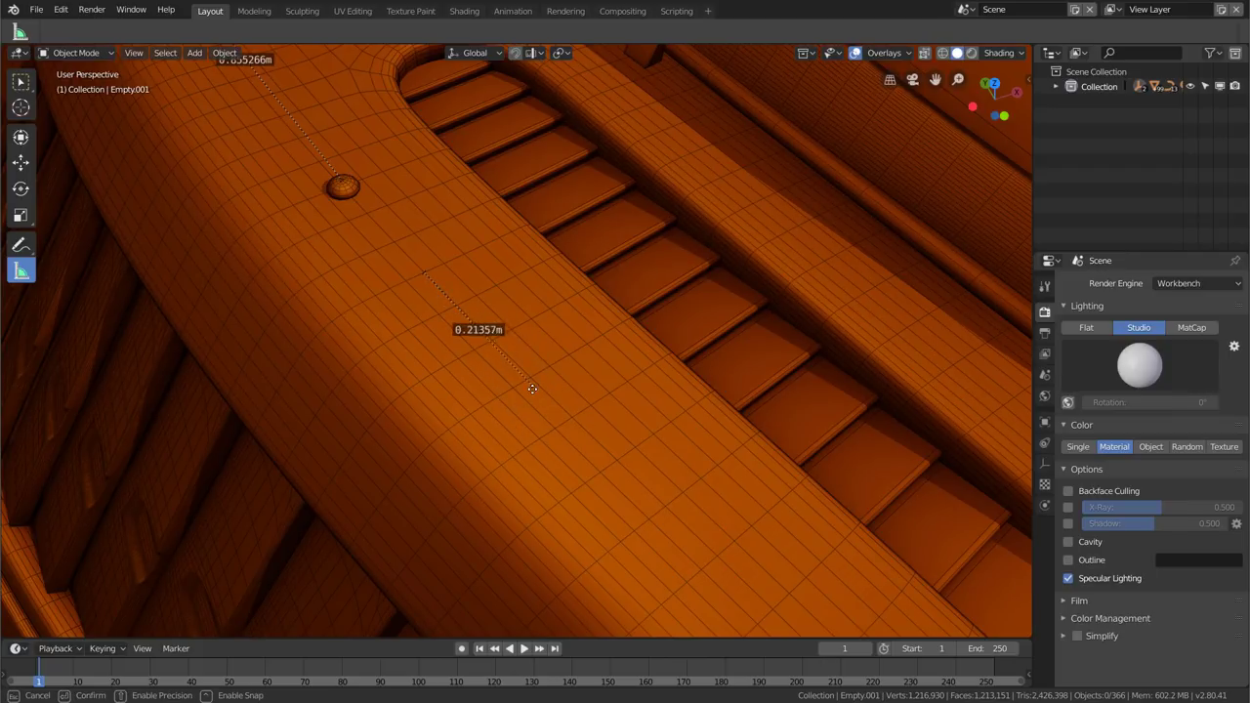
left_click_drag(424, 270, 424, 272)
Zoom out to a front view of the whole ship showing both rulers
scroll(521, 357, "down", 2)
scroll(521, 357, "down", 2)
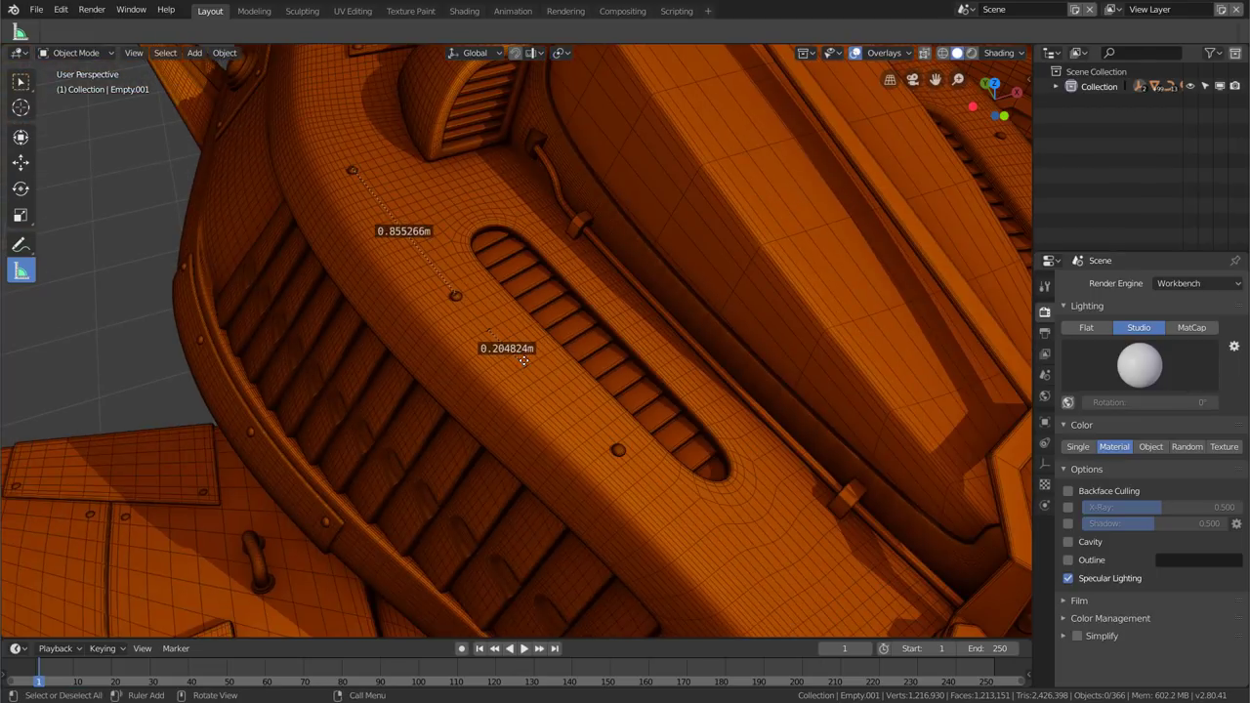
scroll(576, 383, "down", 2)
middle_click_drag(576, 383, 574, 372)
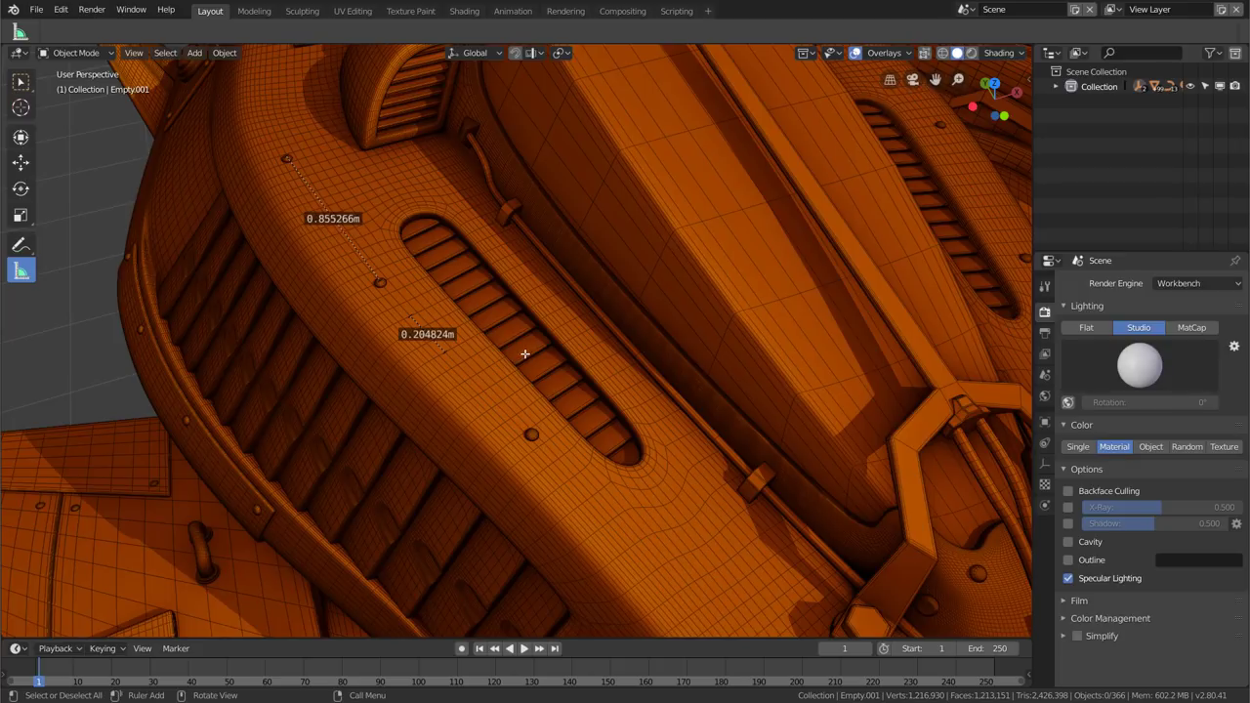
scroll(523, 352, "down", 2)
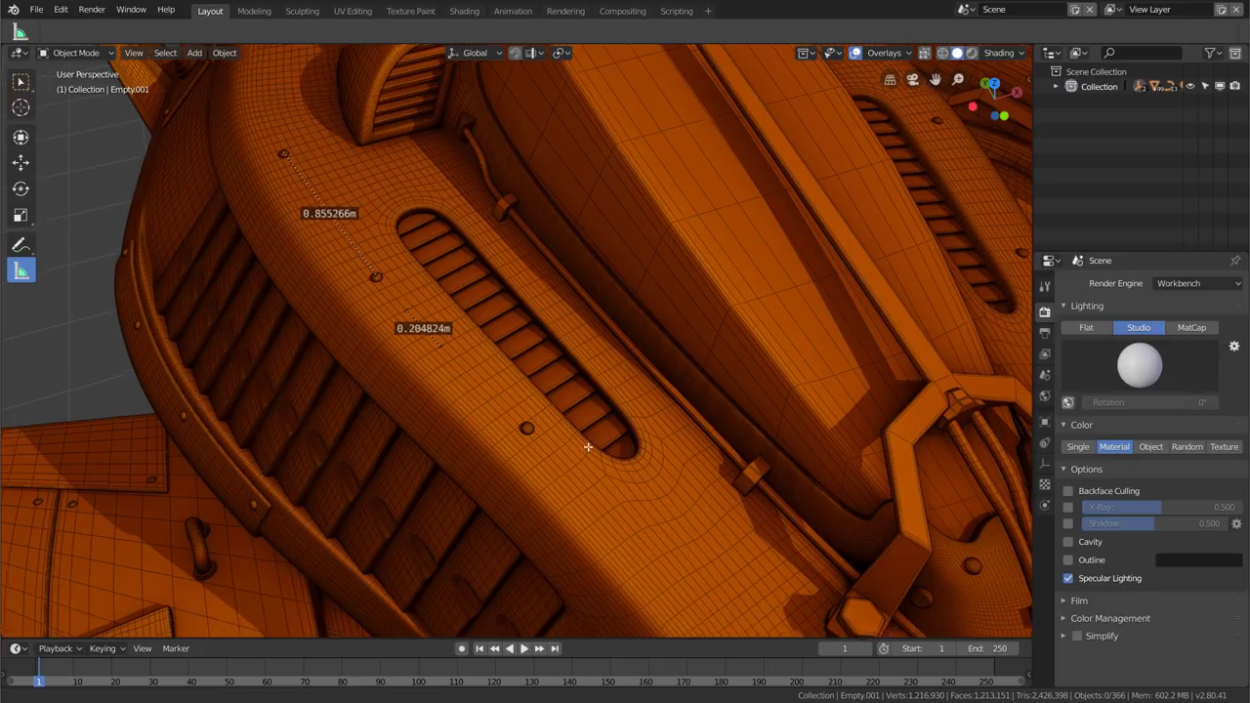
scroll(523, 351, "down", 3)
mouse_move(524, 352)
middle_mouse_down()
mouse_move(578, 399)
mouse_move(505, 376)
mouse_move(508, 315)
mouse_move(468, 332)
mouse_move(514, 341)
middle_mouse_up()
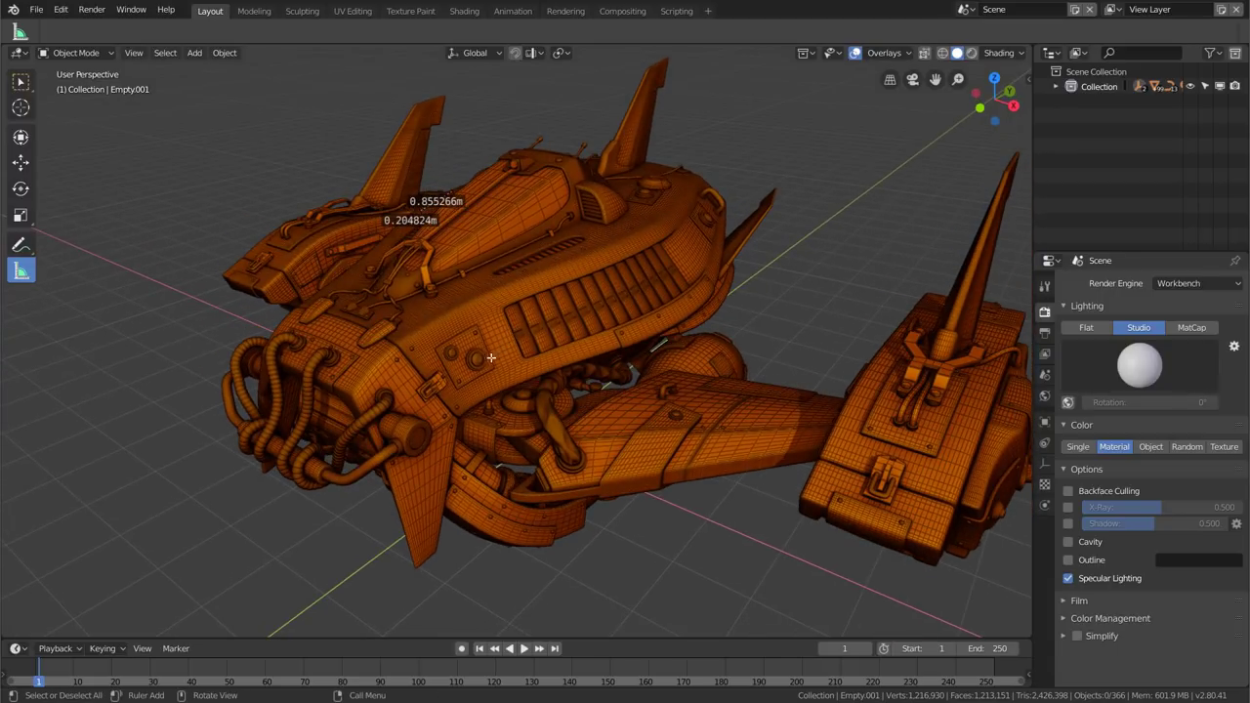
Place a 0.082995m ruler on the lower hull plate near the pipes
scroll(423, 477, "up", 2)
scroll(423, 476, "up", 3)
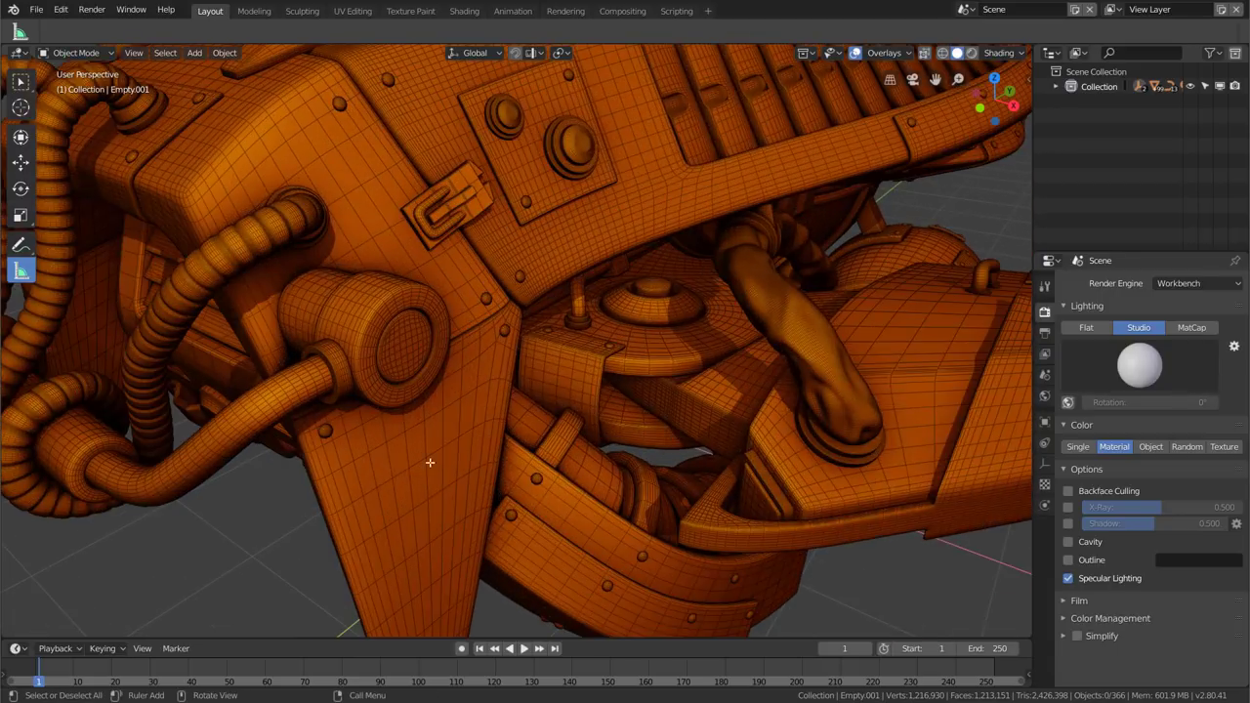
left_click_drag(441, 436, 437, 478)
scroll(436, 479, "up", 3)
mouse_move(455, 455)
middle_mouse_down()
mouse_move(585, 365)
mouse_move(576, 389)
mouse_move(548, 314)
middle_mouse_up()
mouse_move(540, 293)
left_mouse_down()
mouse_move(459, 424)
mouse_move(465, 399)
mouse_move(478, 404)
left_mouse_up()
middle_click_drag(479, 404, 479, 399)
mouse_move(534, 402)
left_mouse_down()
mouse_move(256, 524)
mouse_move(98, 577)
mouse_move(520, 402)
mouse_move(419, 480)
left_mouse_up()
middle_click_drag(418, 480, 451, 441)
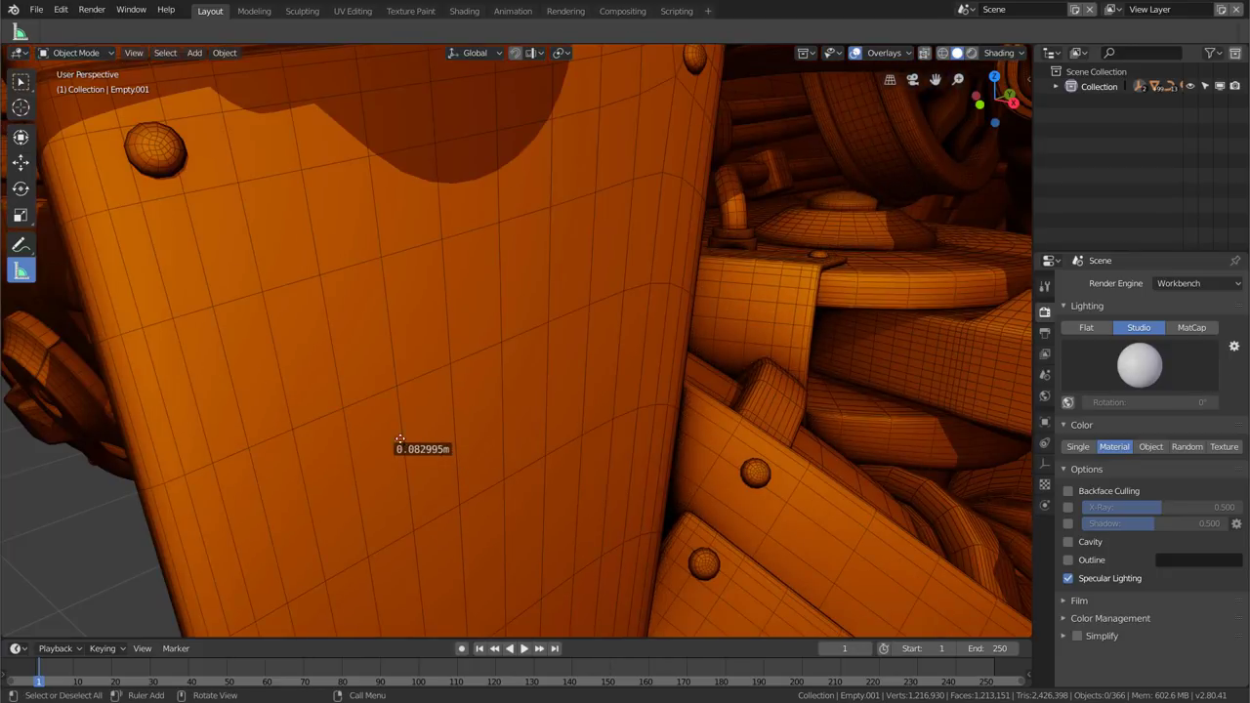
Measure the rear tail fin with a ruler reading 0.306967m
mouse_move(281, 480)
middle_mouse_down()
mouse_move(404, 441)
mouse_move(366, 473)
mouse_move(390, 413)
mouse_move(446, 413)
mouse_move(515, 368)
middle_mouse_up()
scroll(340, 449, "down", 5)
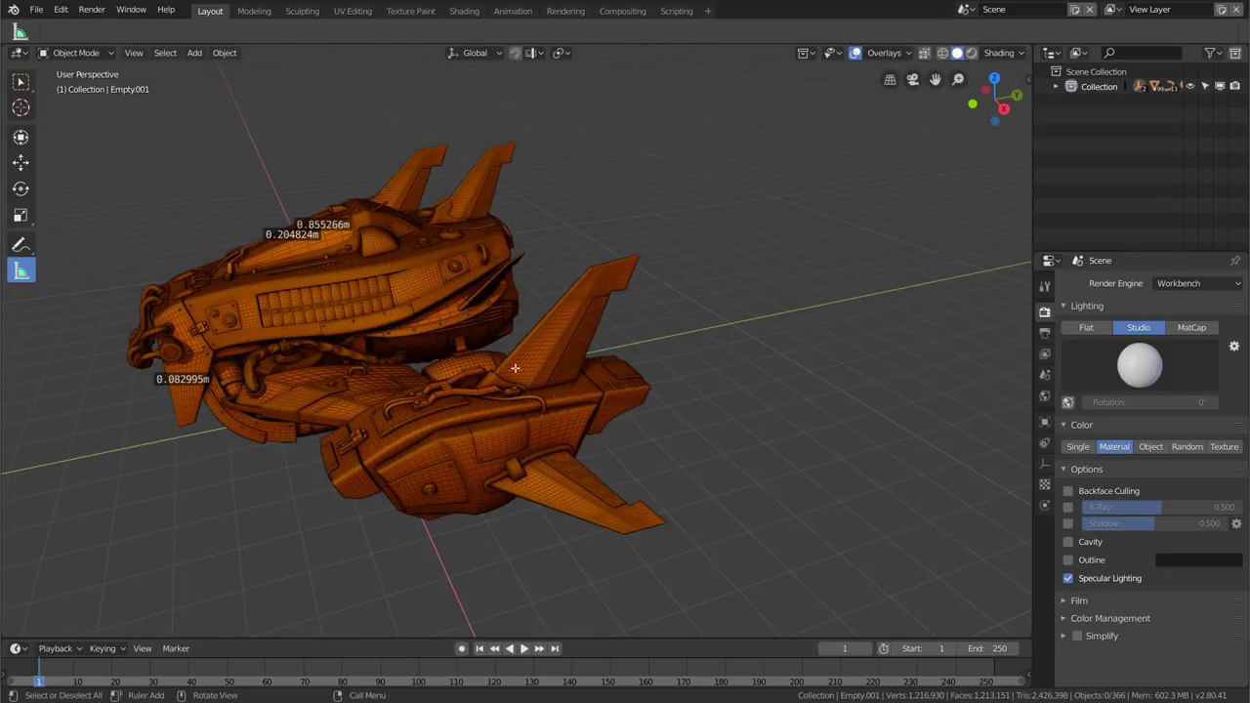
scroll(514, 368, "up", 5)
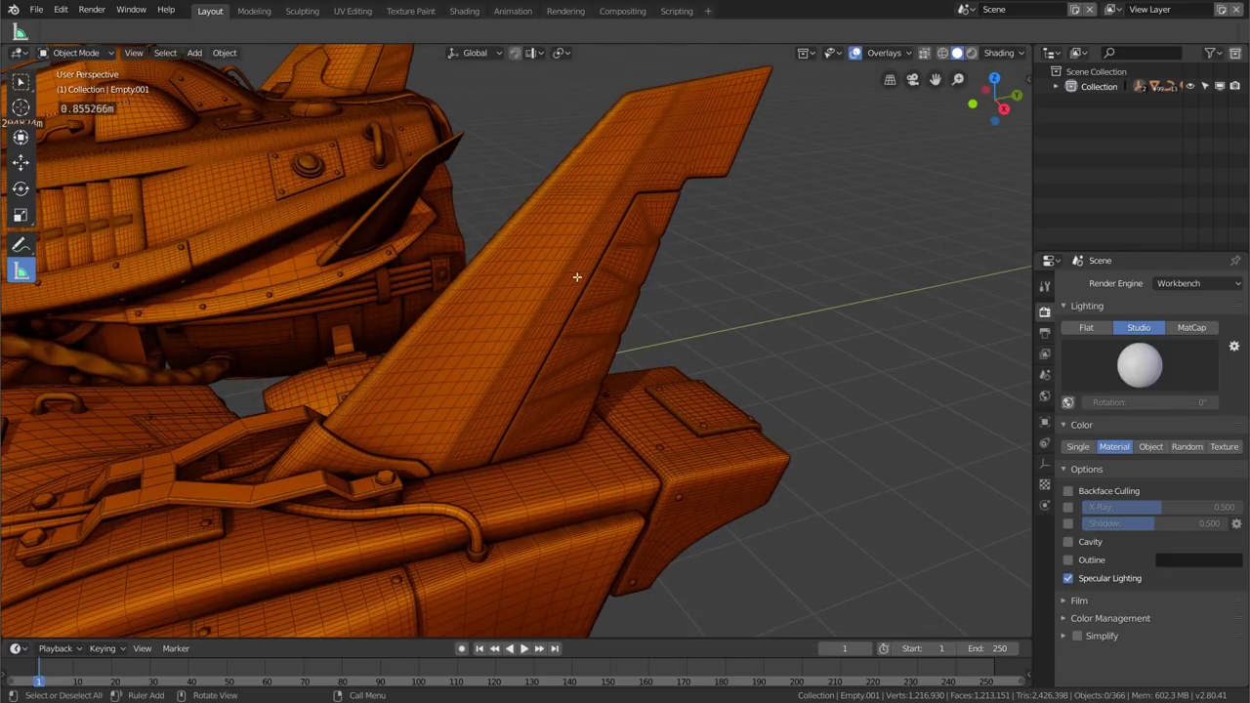
mouse_move(575, 285)
left_mouse_down()
mouse_move(517, 342)
mouse_move(450, 465)
mouse_move(496, 397)
left_mouse_up()
scroll(576, 283, "up", 3)
scroll(642, 470, "down", 3)
scroll(642, 469, "down", 2)
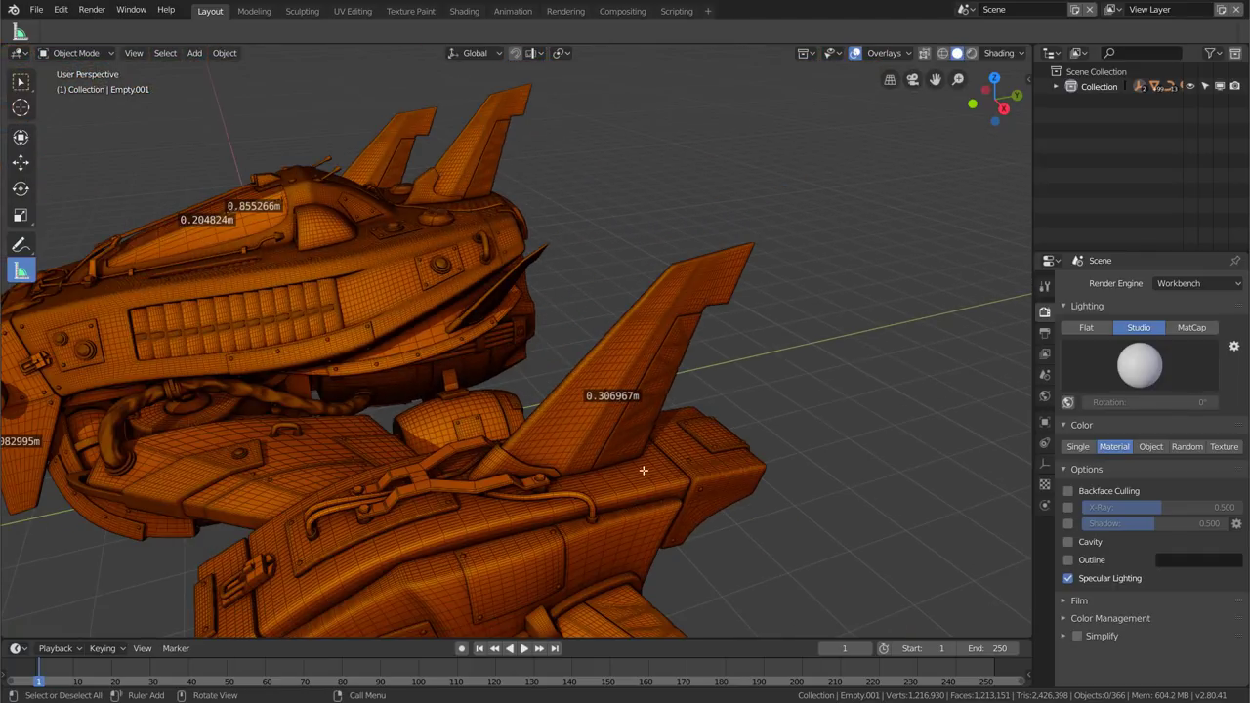
Draw a 0.617131m ruler across the wing arm
mouse_move(468, 517)
left_mouse_down()
mouse_move(416, 527)
mouse_move(655, 469)
mouse_move(415, 531)
mouse_move(622, 555)
mouse_move(562, 583)
mouse_move(533, 576)
mouse_move(547, 493)
mouse_move(586, 429)
mouse_move(478, 417)
mouse_move(385, 292)
mouse_move(378, 317)
mouse_move(298, 352)
mouse_move(289, 448)
left_mouse_up()
mouse_move(289, 448)
middle_mouse_down()
mouse_move(343, 453)
mouse_move(354, 428)
mouse_move(491, 388)
mouse_move(419, 381)
mouse_move(330, 397)
middle_mouse_up()
scroll(330, 397, "up", 5)
scroll(293, 386, "up", 3)
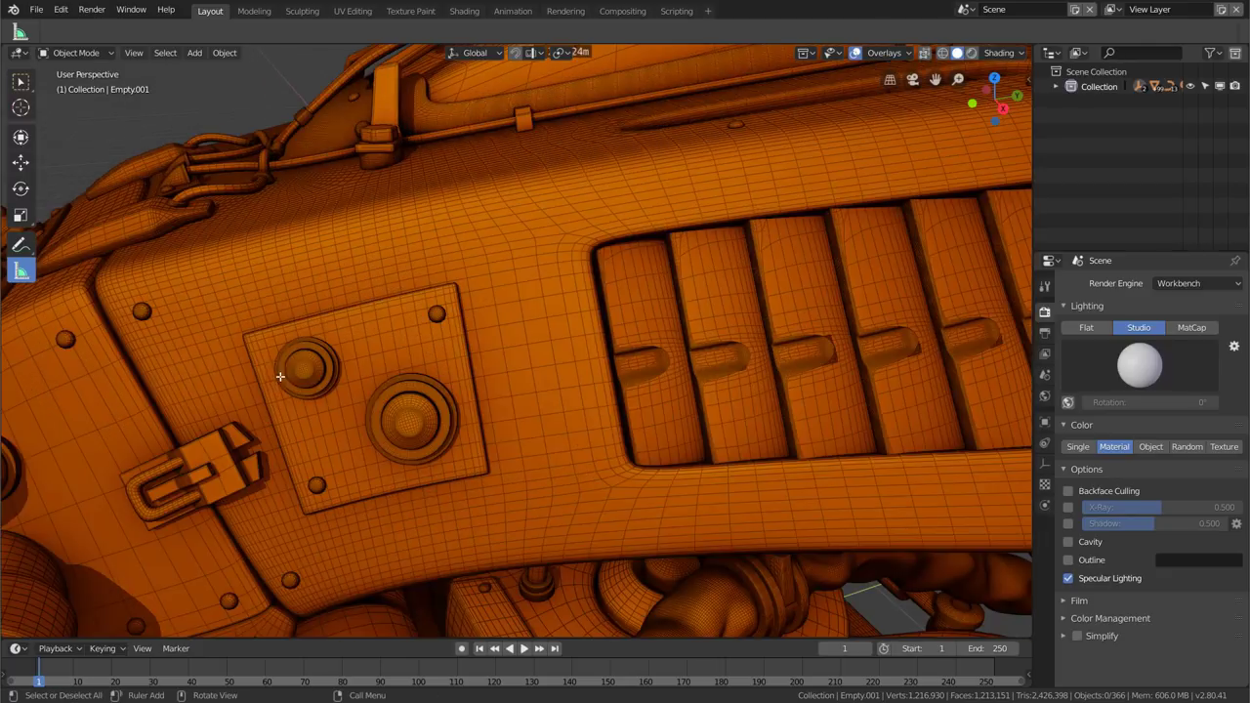
scroll(279, 376, "up", 3)
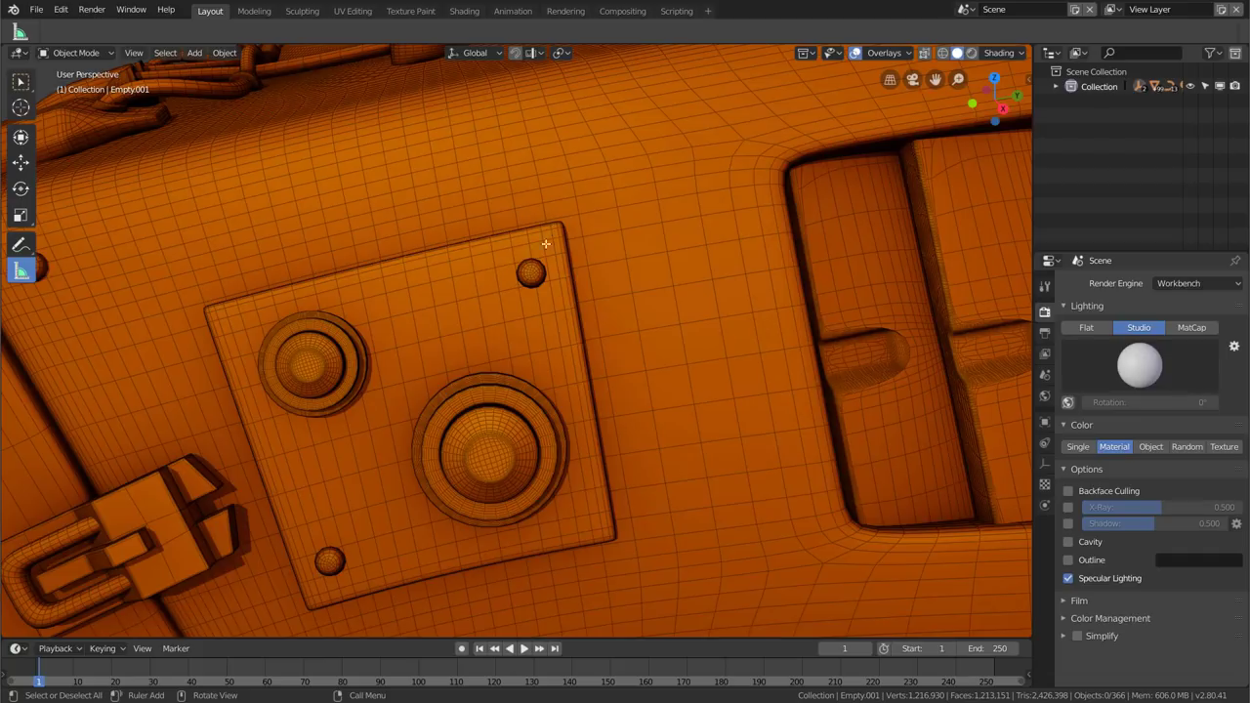
Turn a diagonal ruler on the square hull plate into an 87° corner angle
left_click_drag(546, 243, 314, 604)
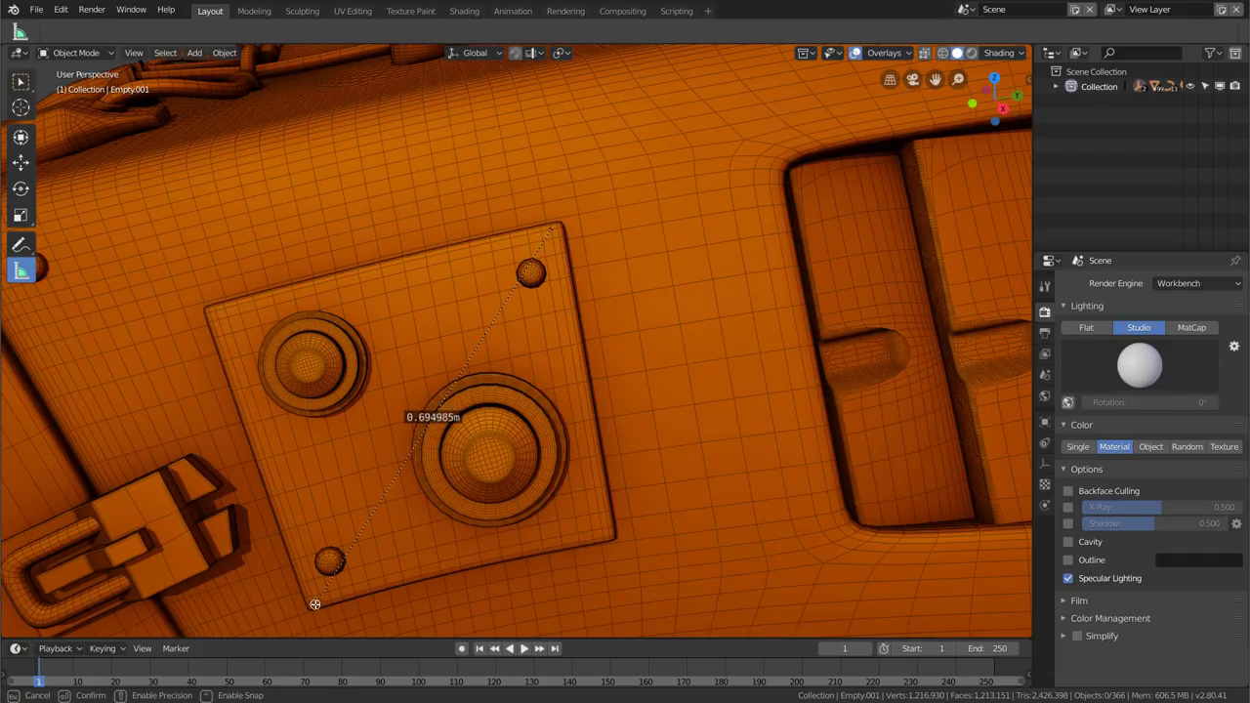
left_click_drag(556, 230, 557, 229)
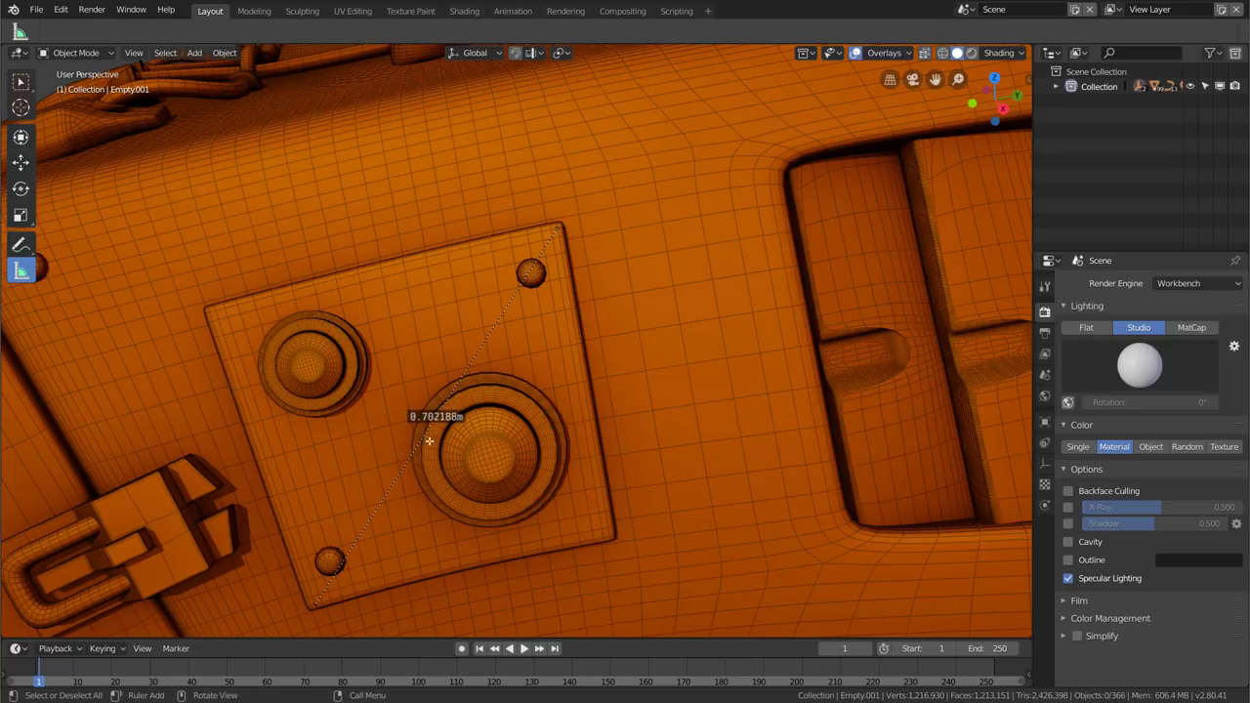
middle_click_drag(428, 442, 485, 387)
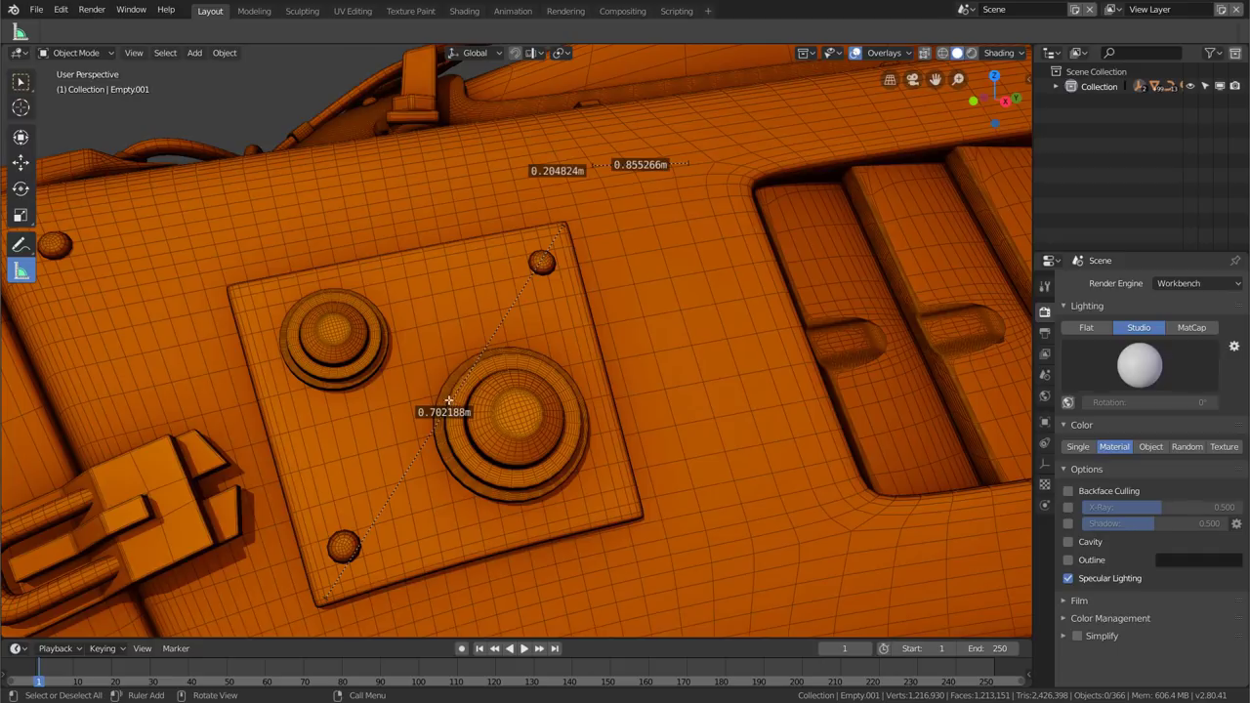
mouse_move(452, 398)
left_mouse_down()
mouse_move(471, 269)
mouse_move(432, 355)
mouse_move(240, 293)
left_mouse_up()
left_click_drag(240, 292, 240, 289)
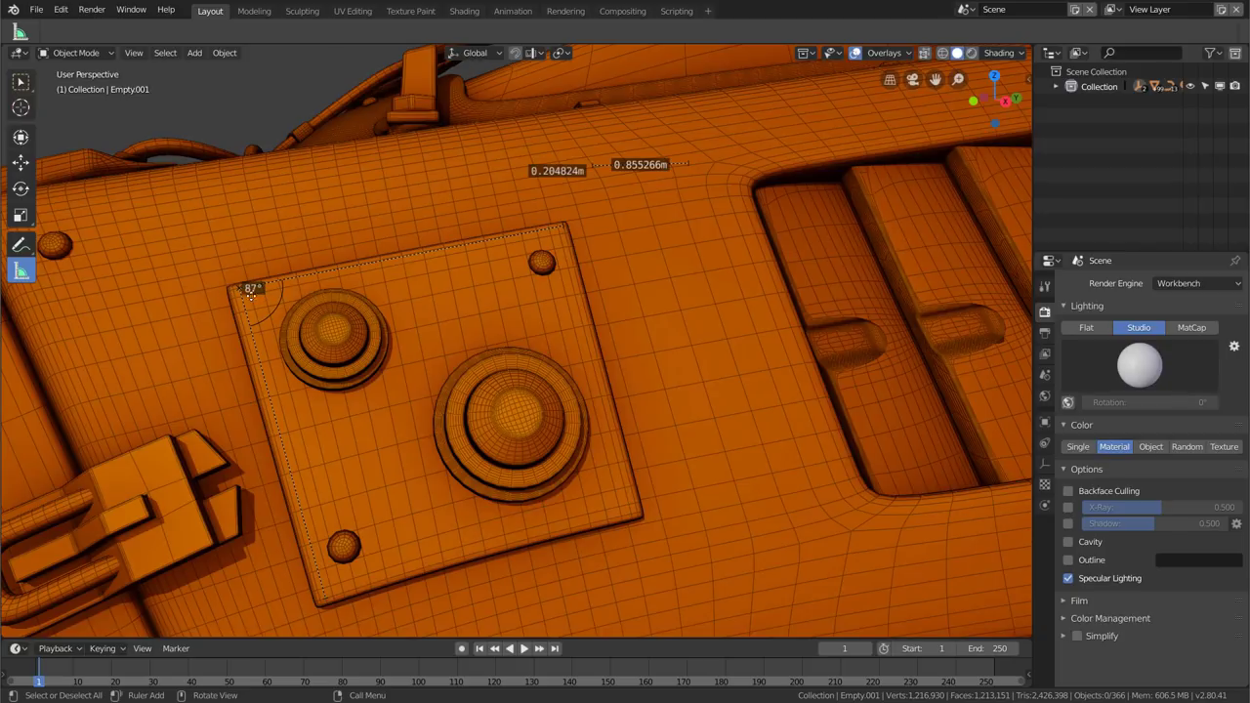
Draw a ruler on the rear engine pod's hull and bend it into a 76° angle
scroll(414, 330, "down", 5)
mouse_move(414, 330)
middle_mouse_down()
mouse_move(451, 335)
mouse_move(402, 330)
middle_mouse_up()
middle_click_drag(299, 353, 413, 408)
scroll(314, 365, "down", 5)
scroll(413, 407, "up", 3)
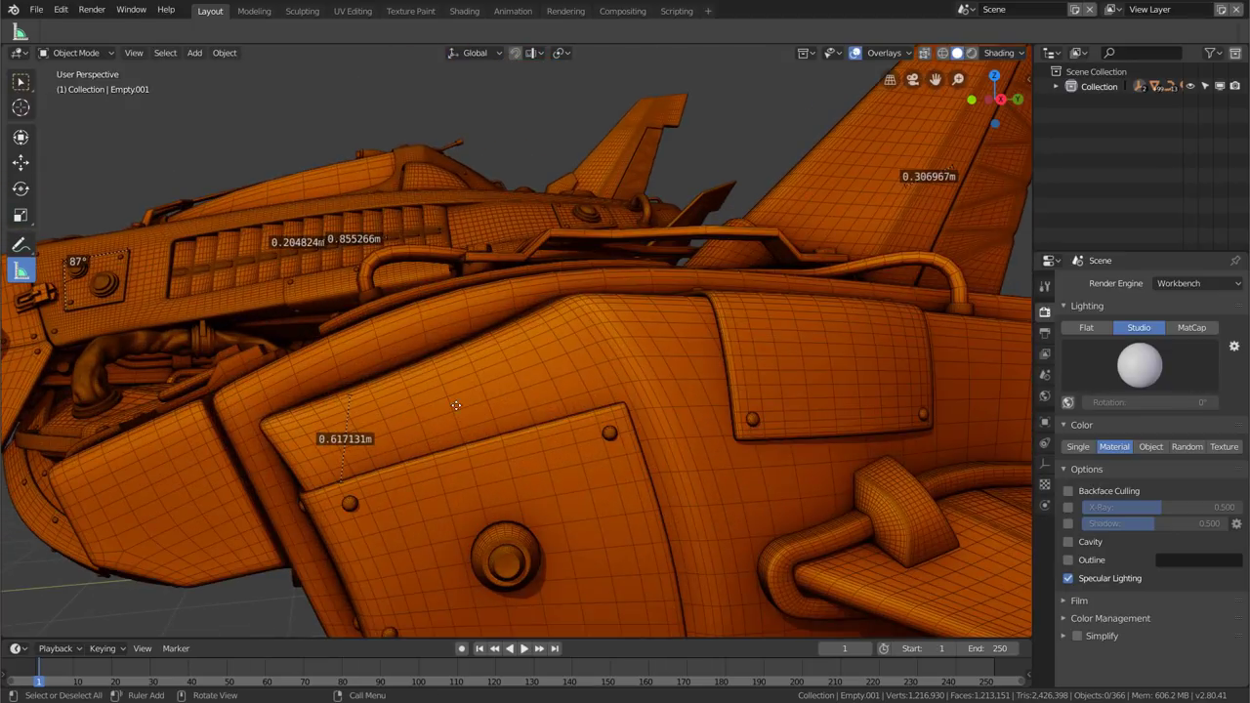
mouse_move(572, 307)
left_mouse_down()
mouse_move(332, 432)
mouse_move(271, 428)
mouse_move(314, 487)
left_mouse_up()
Zoom out to view the whole ship with all its measurements
middle_click_drag(315, 487, 564, 309)
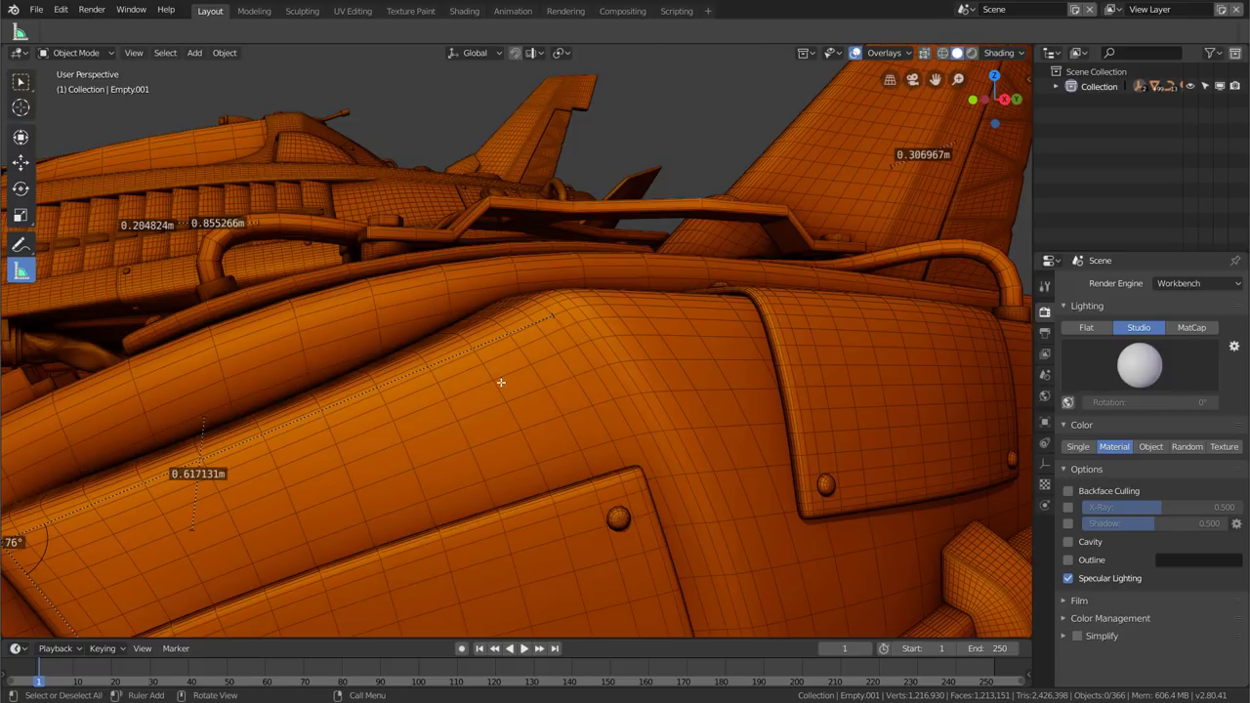
scroll(496, 380, "down", 3)
scroll(500, 381, "down", 2)
mouse_move(500, 380)
middle_mouse_down()
mouse_move(391, 375)
mouse_move(547, 388)
mouse_move(526, 366)
middle_mouse_up()
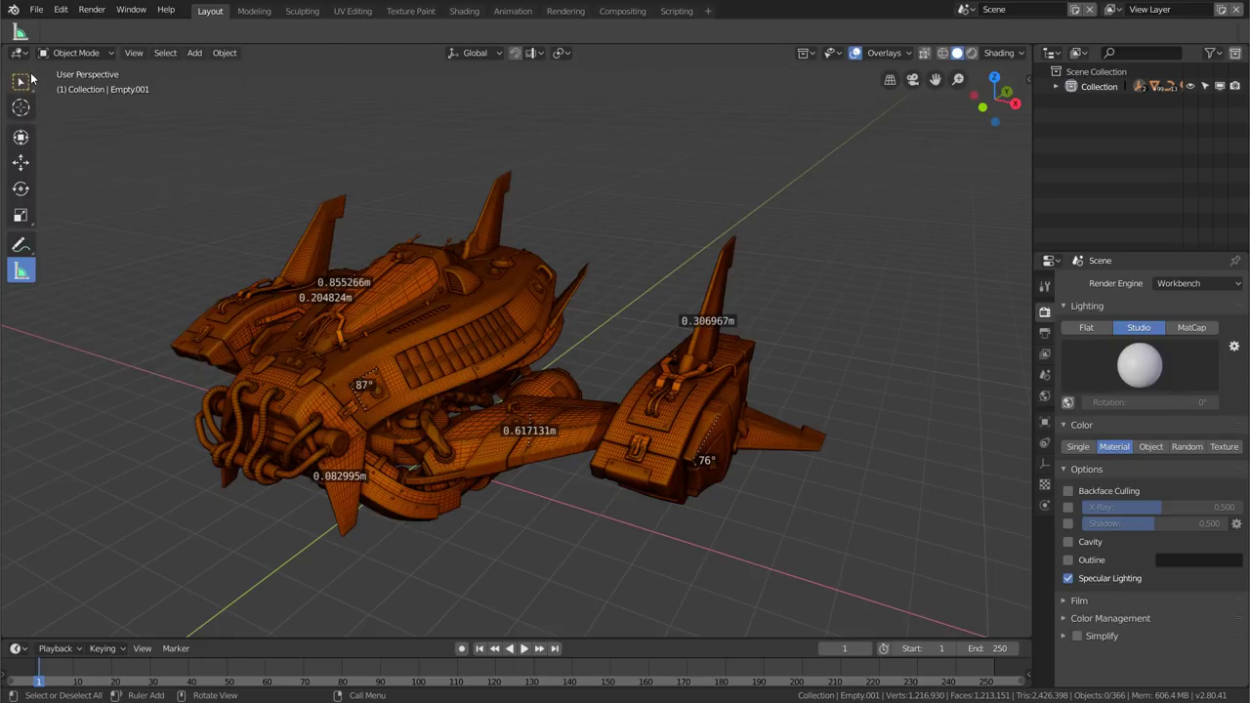
left_click(29, 80)
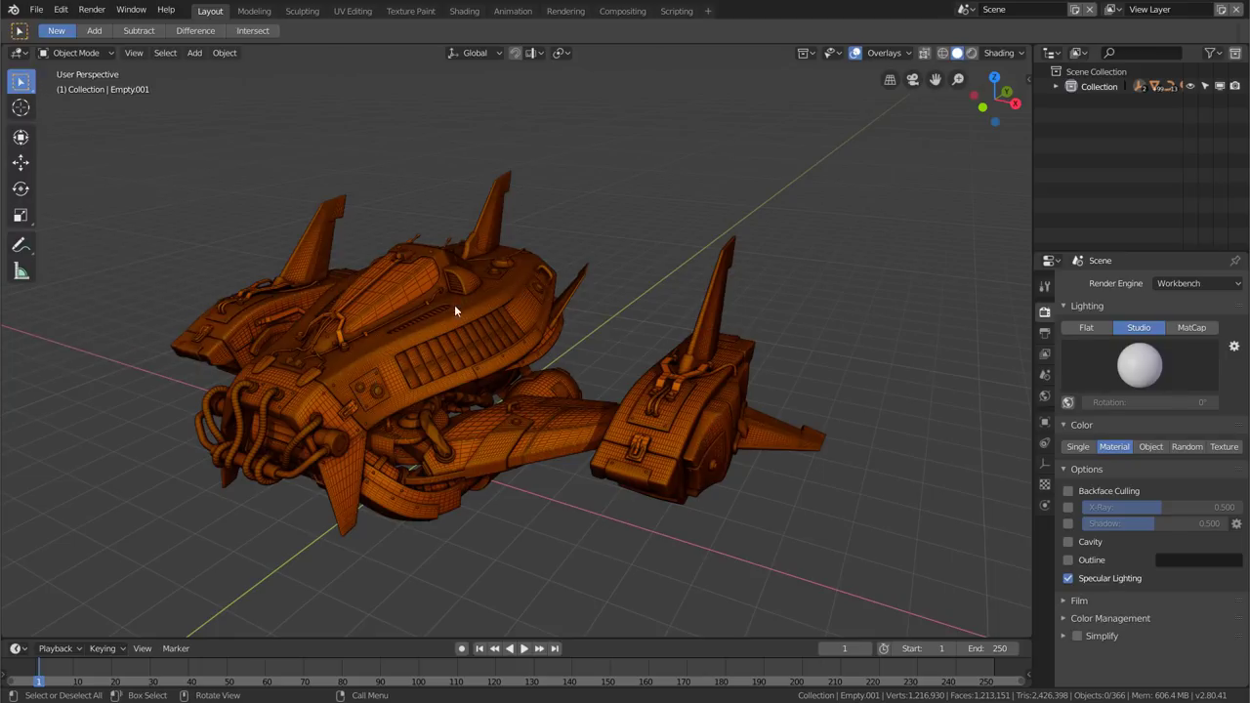
left_click(20, 274)
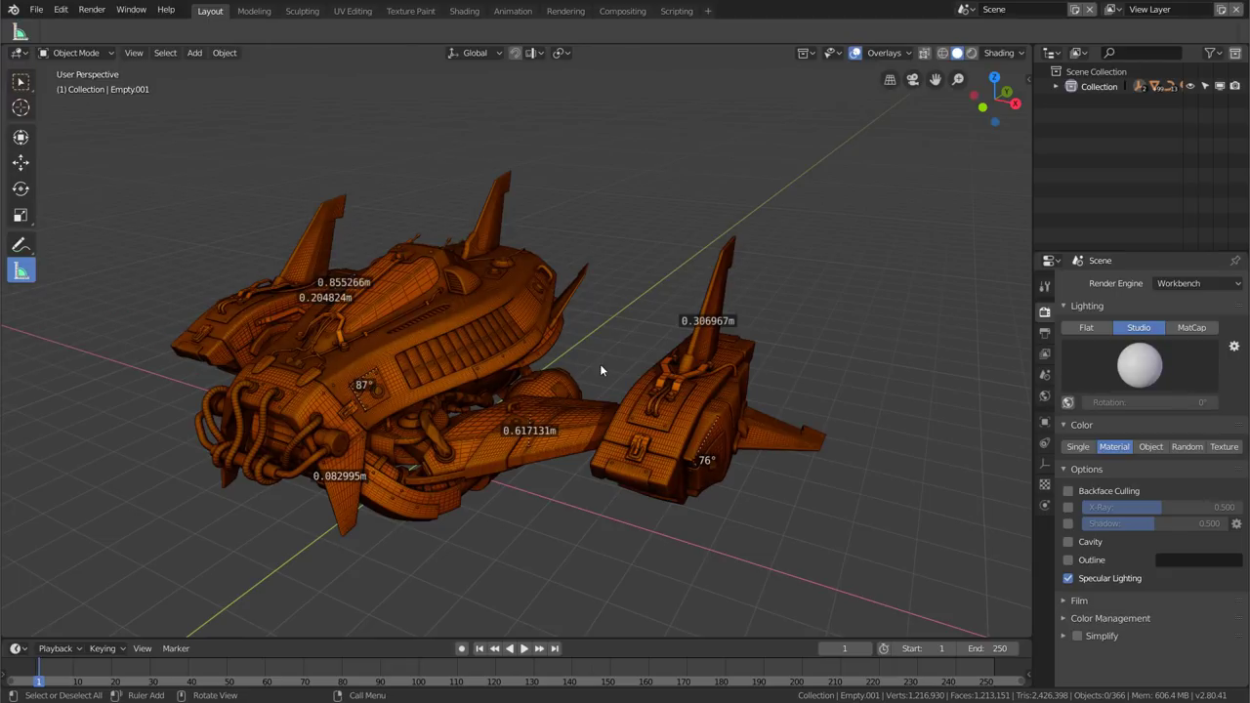
Delete the 76° angle measurement on the rear engine pod
middle_click_drag(600, 363, 659, 371)
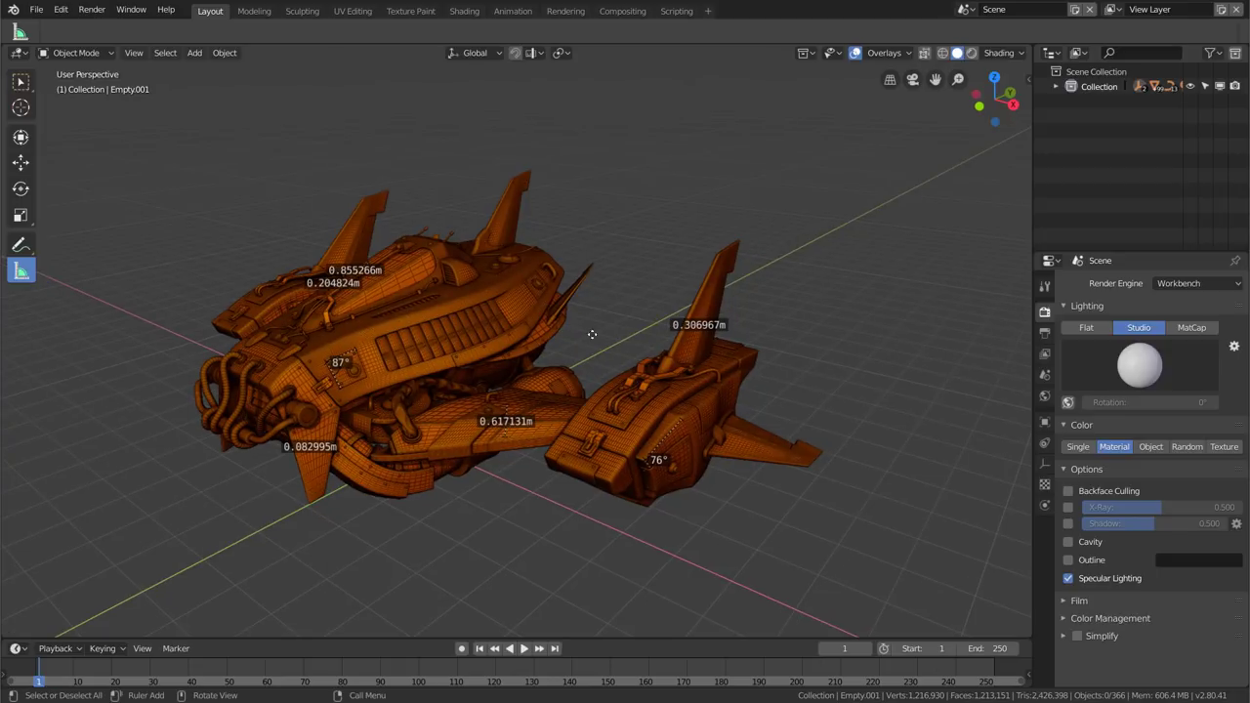
scroll(672, 338, "up", 2)
scroll(698, 332, "up", 2)
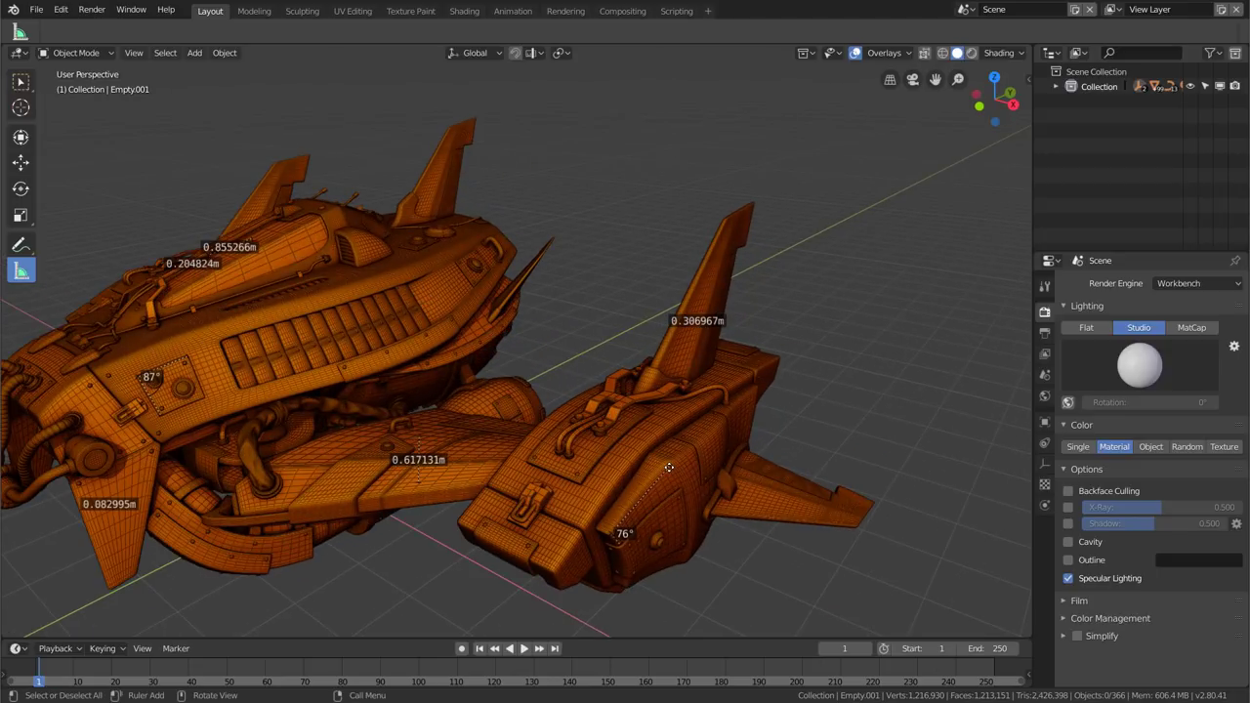
left_click_drag(669, 467, 665, 472)
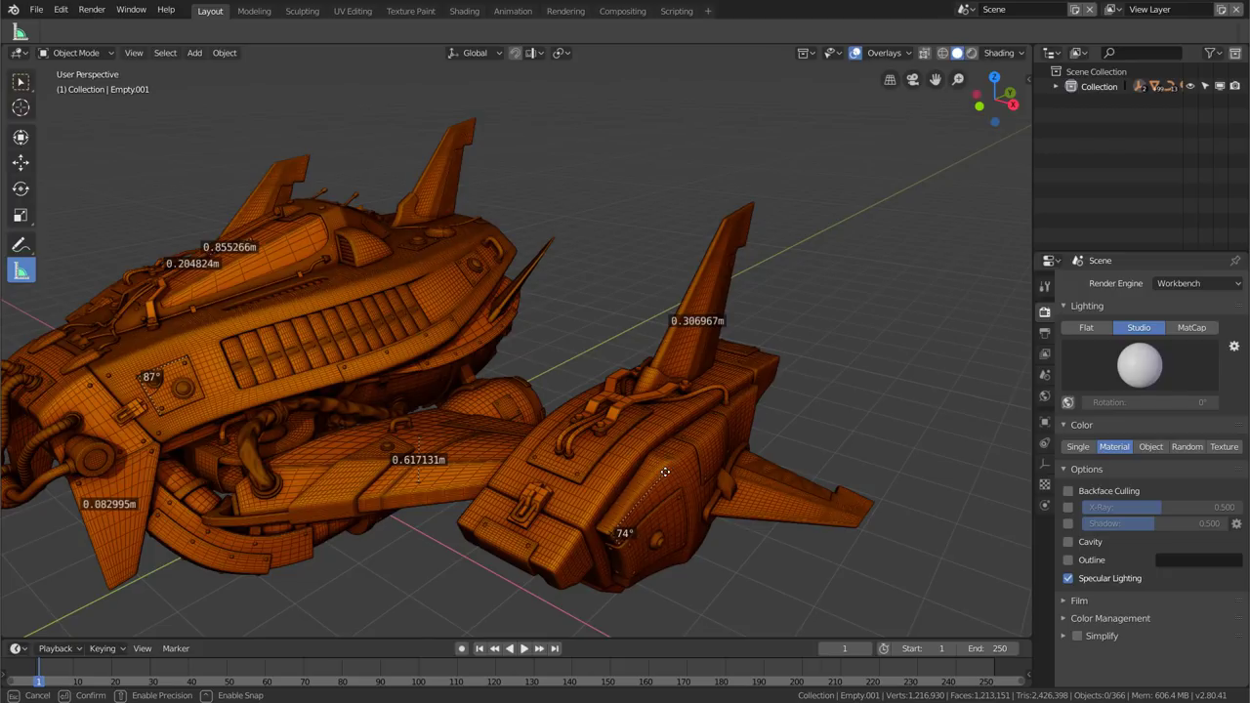
left_click_drag(665, 472, 613, 29)
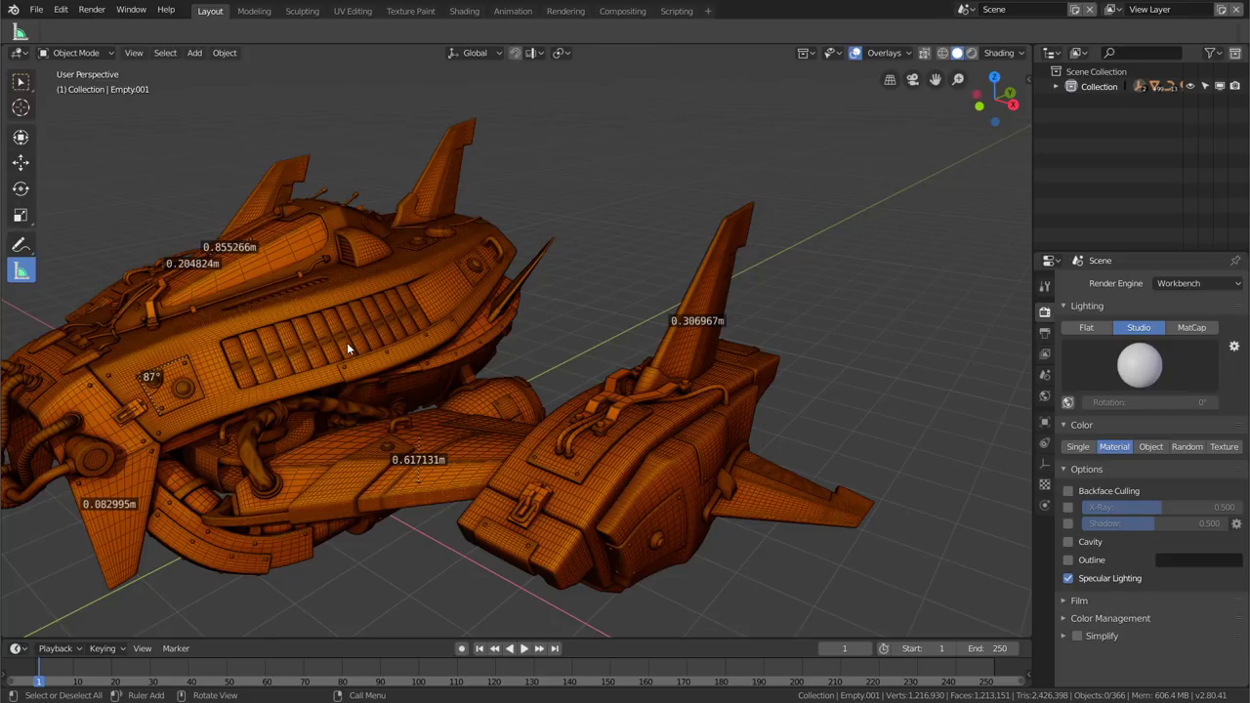
Delete the 0.617131m wing arm ruler
scroll(371, 391, "up", 2)
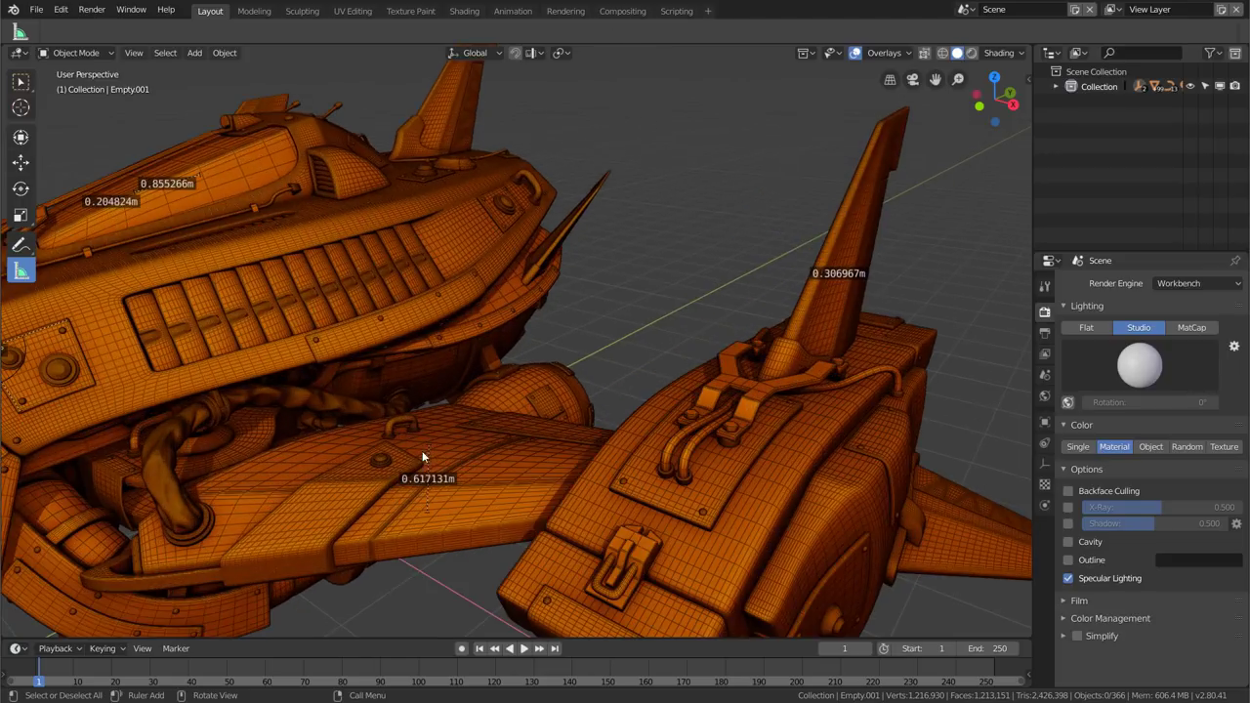
mouse_move(429, 445)
left_mouse_down()
mouse_move(612, 156)
mouse_move(710, 30)
left_mouse_up()
middle_click_drag(386, 290, 684, 272)
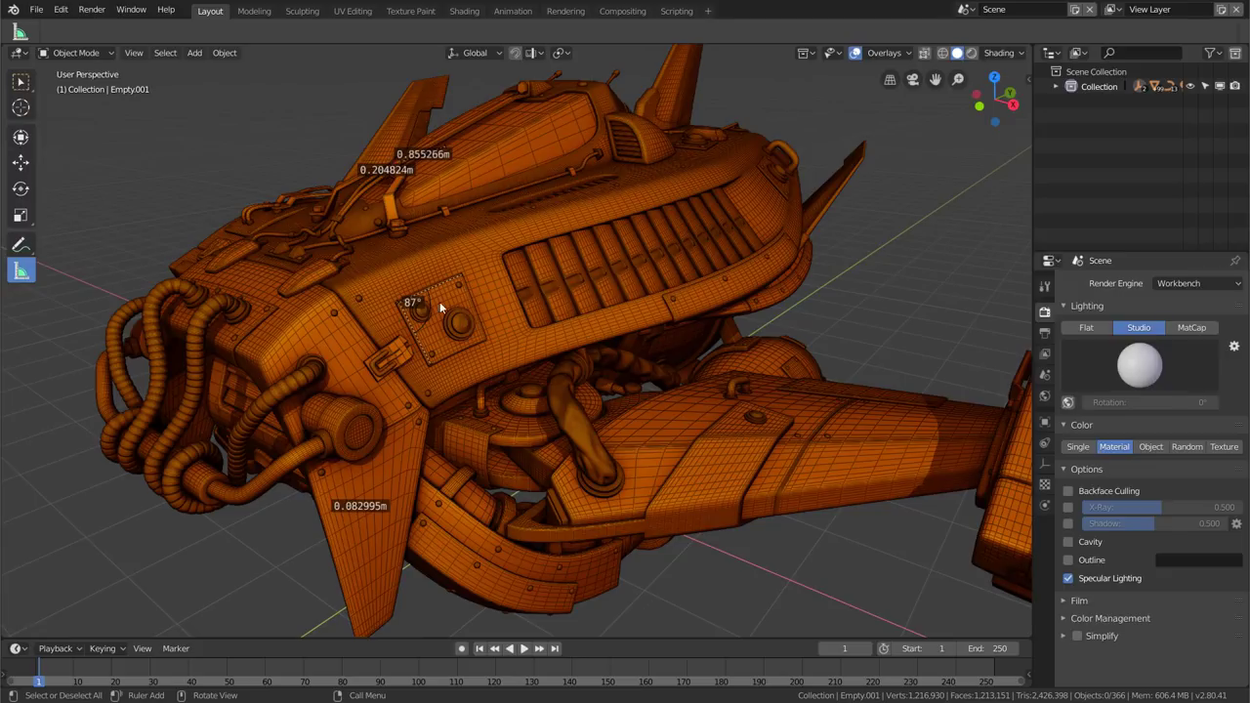
Straighten and delete the 87° angle on the square hull plate
scroll(402, 293, "up", 2)
scroll(402, 293, "up", 2)
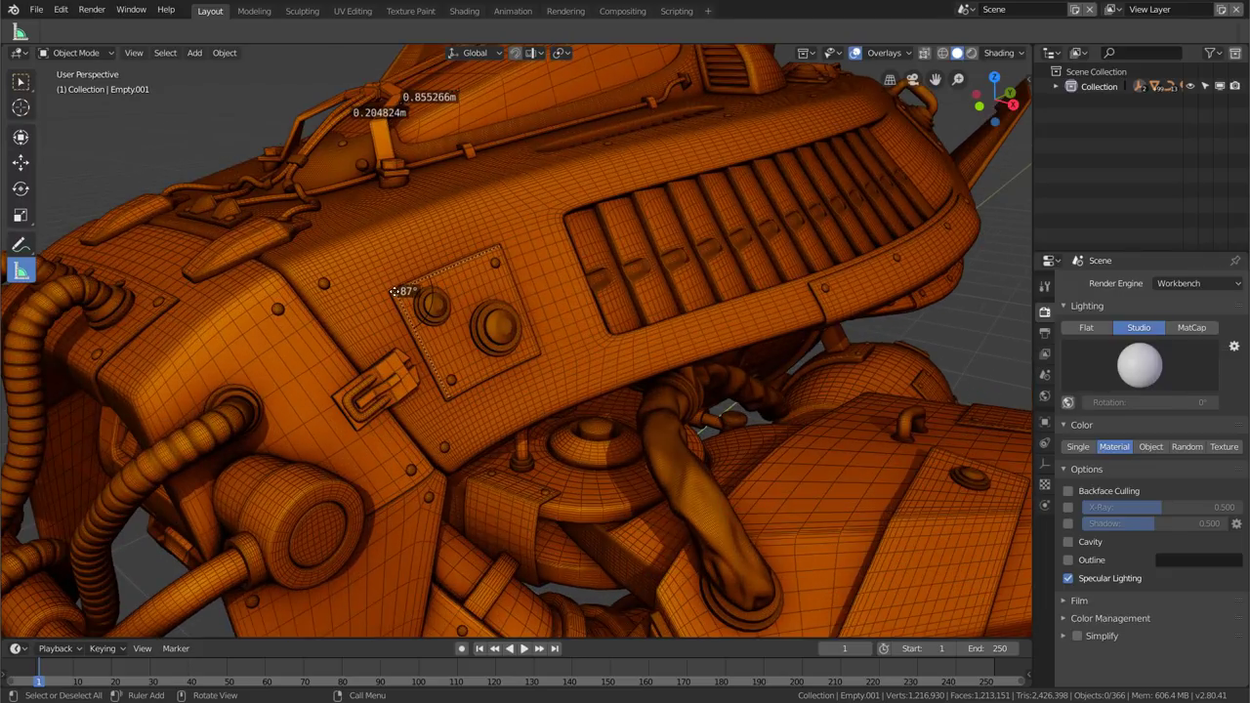
left_click_drag(395, 291, 341, 269)
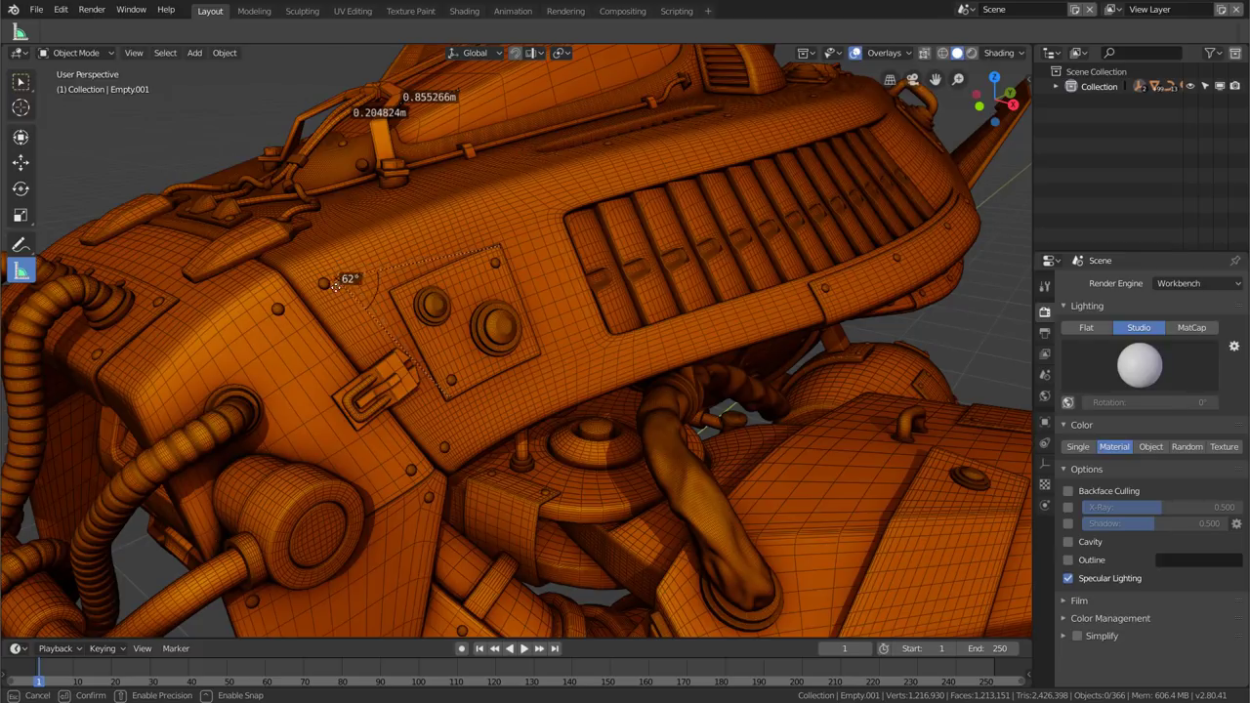
mouse_move(339, 269)
left_mouse_down()
mouse_move(328, 32)
mouse_move(495, 262)
left_mouse_up()
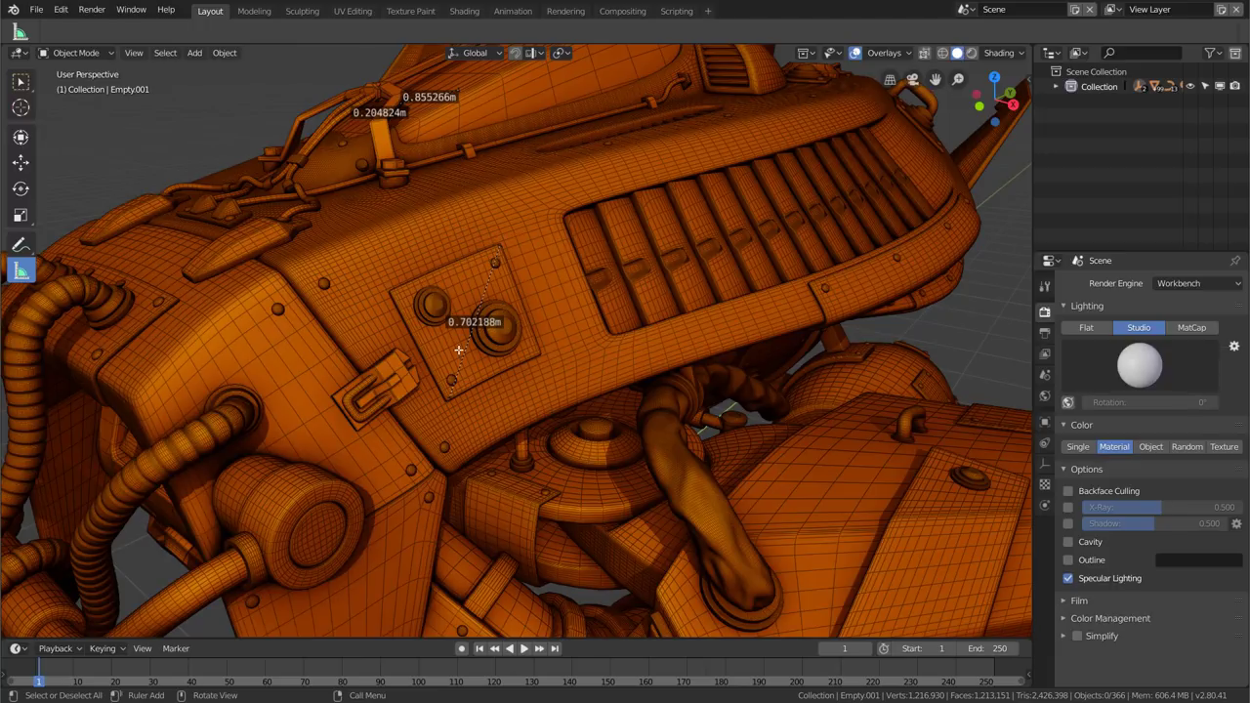
mouse_move(475, 317)
left_mouse_down()
mouse_move(495, 313)
mouse_move(546, 351)
mouse_move(580, 273)
mouse_move(501, 249)
mouse_move(612, 49)
left_mouse_up()
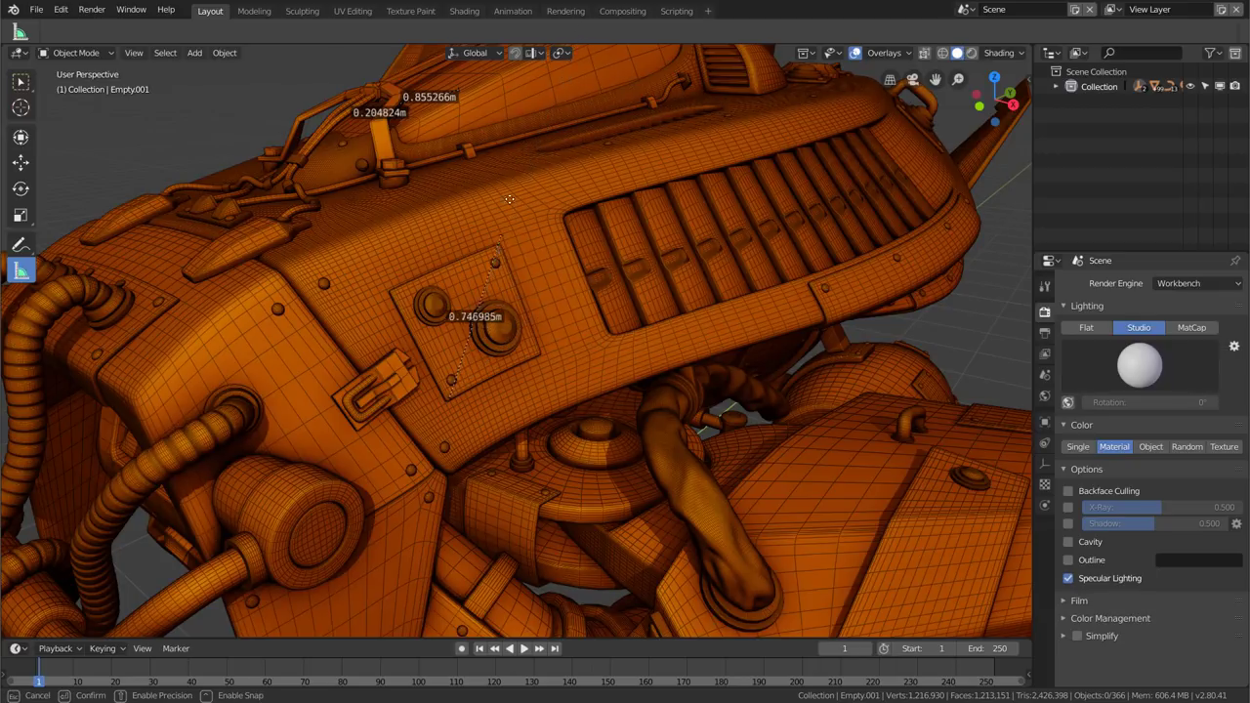
scroll(554, 257, "down", 5)
mouse_move(553, 257)
middle_mouse_down()
mouse_move(507, 319)
mouse_move(519, 357)
mouse_move(511, 430)
mouse_move(510, 406)
mouse_move(564, 403)
middle_mouse_up()
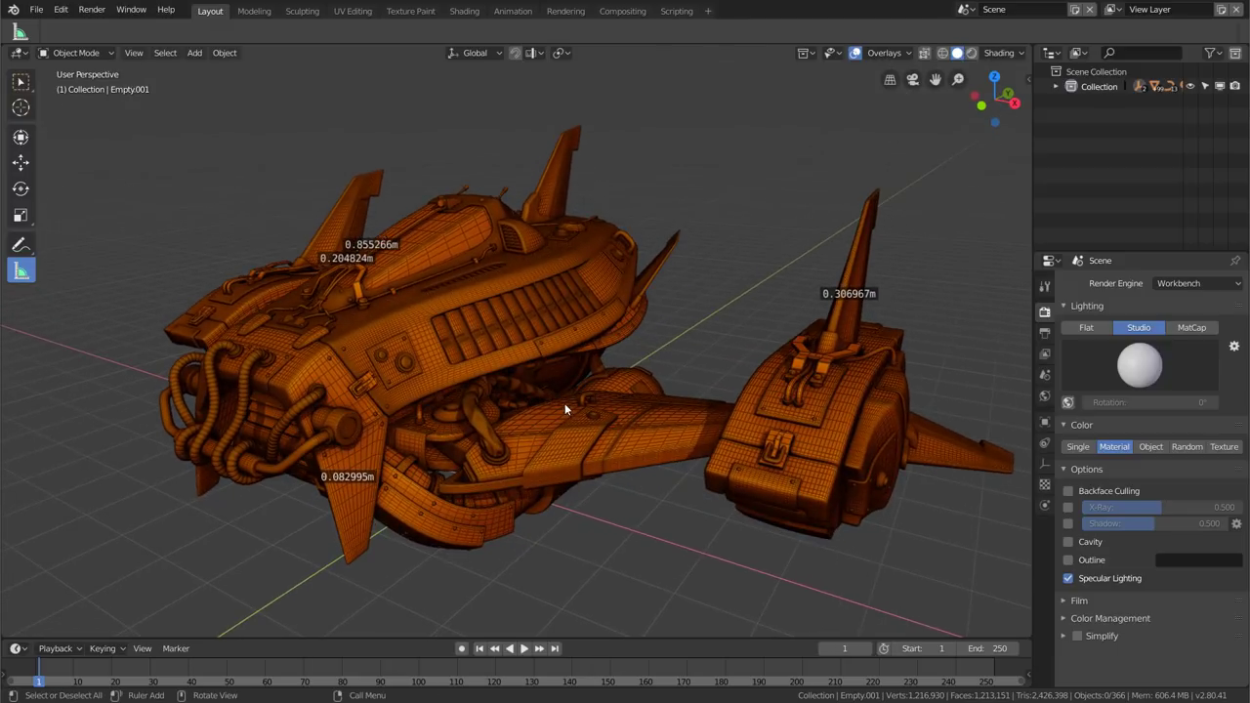